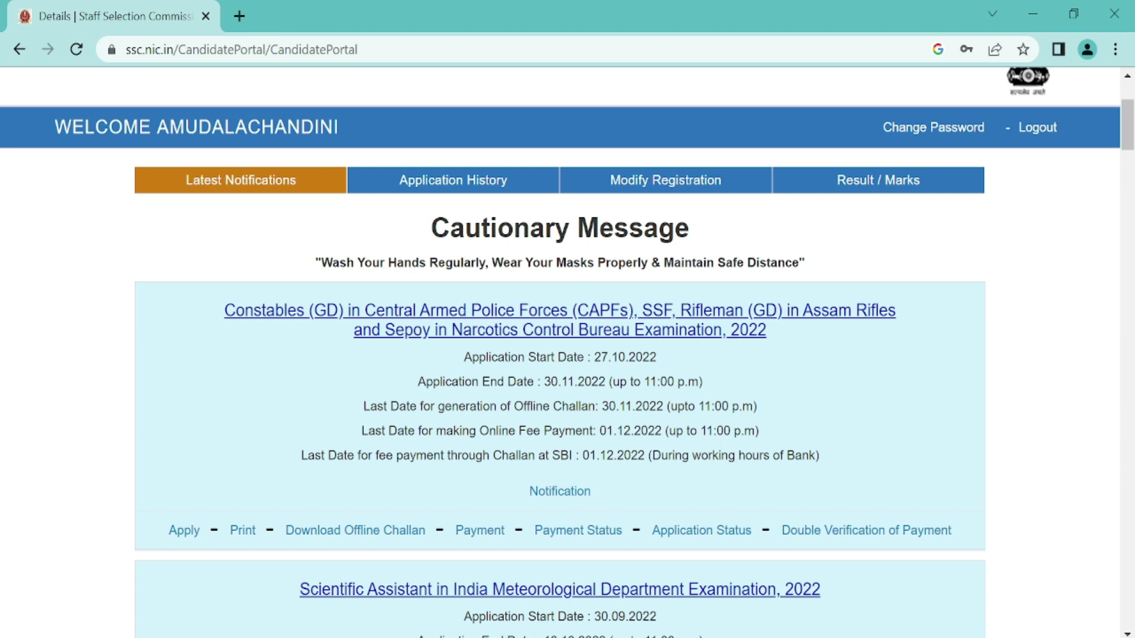
Open the Constables (GD) Examination 2022 notification and look through its application dates and eligibility conditions.
click(560, 493)
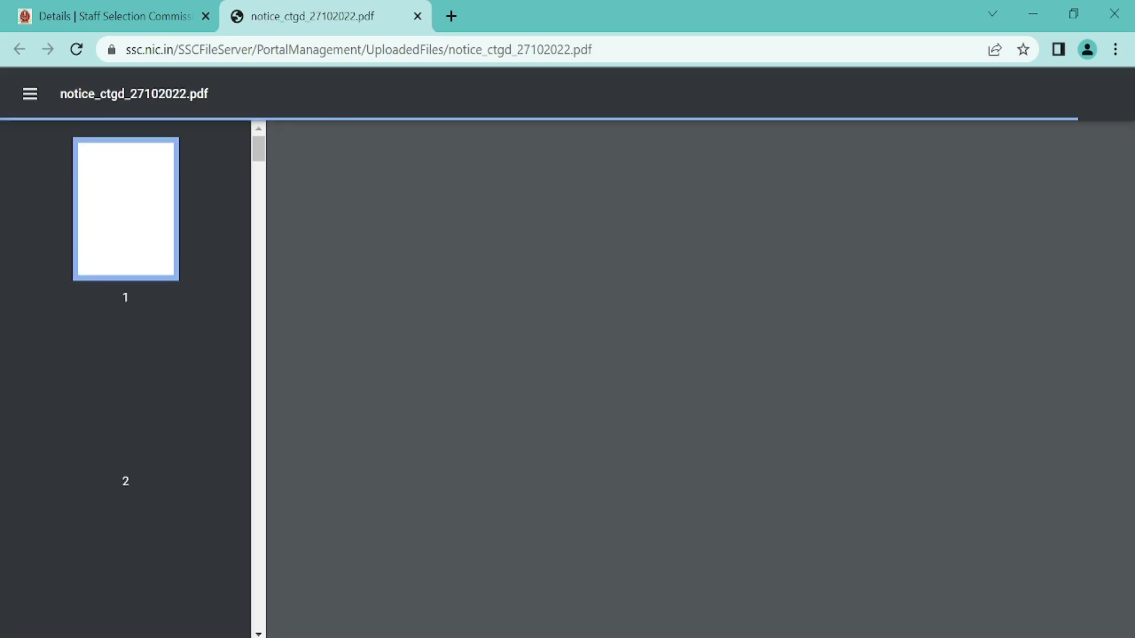
scroll(754, 417, down, 5)
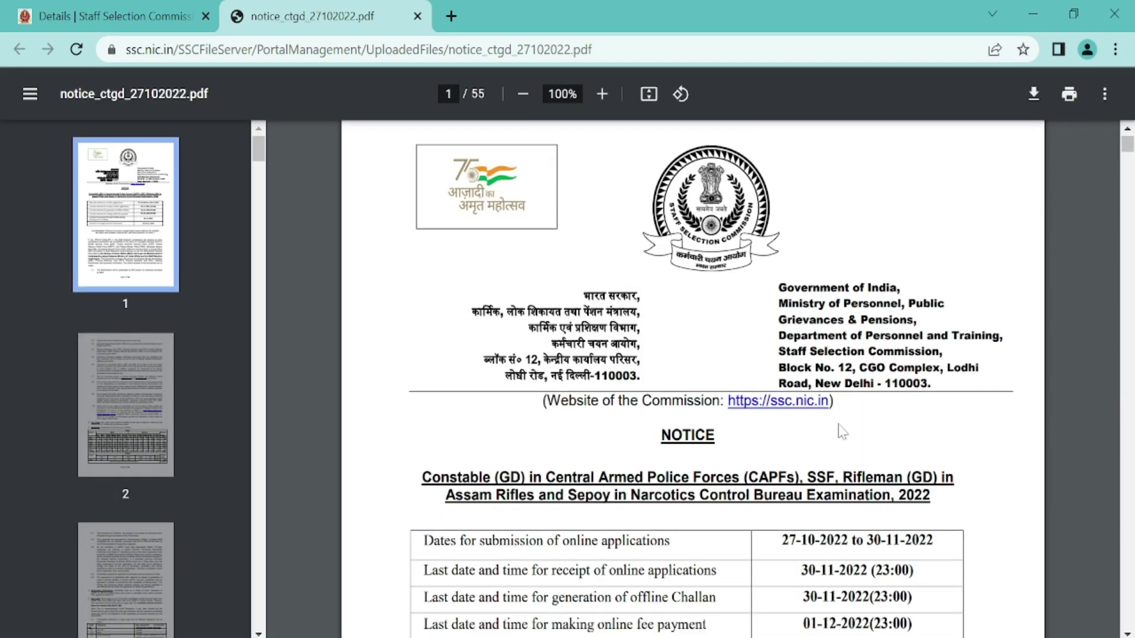
scroll(692, 378, down, 2)
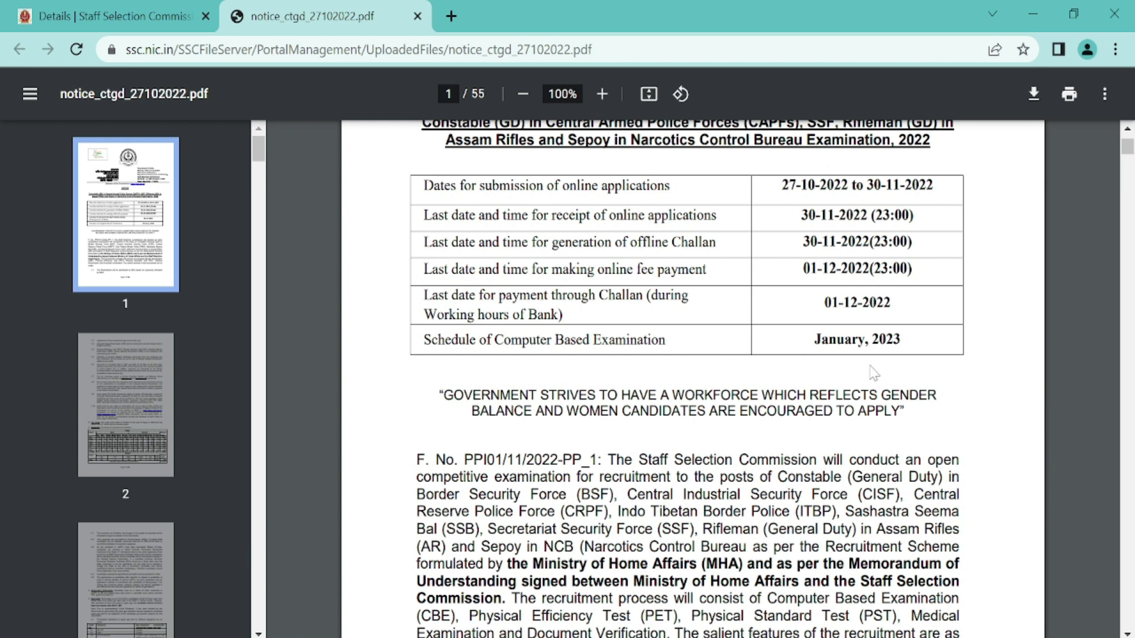
scroll(829, 447, down, 20)
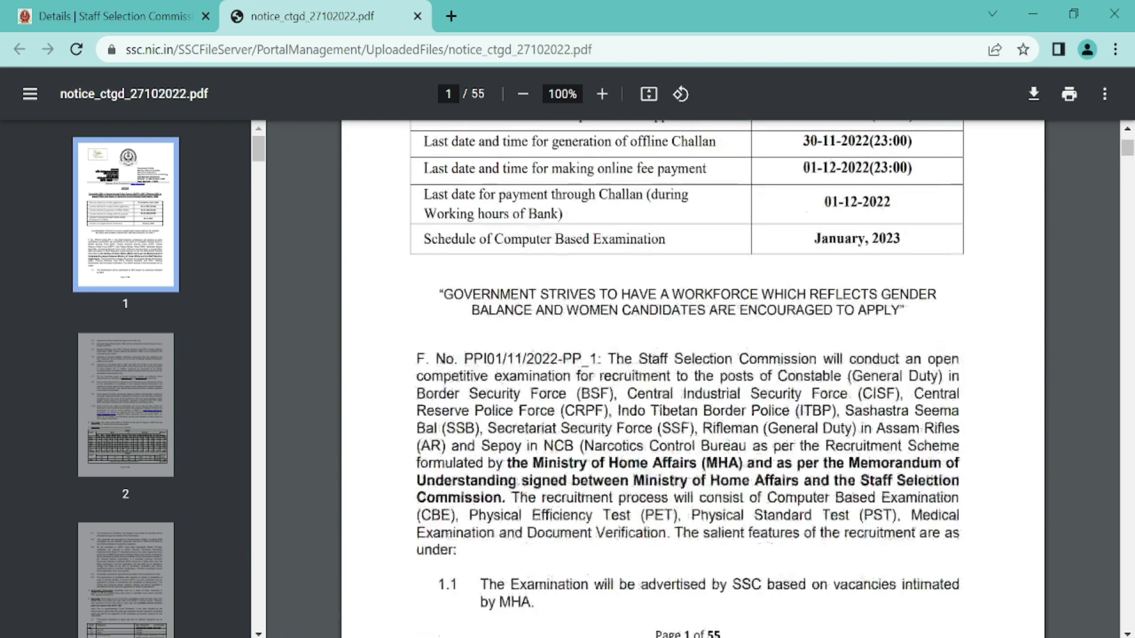
scroll(821, 429, down, 20)
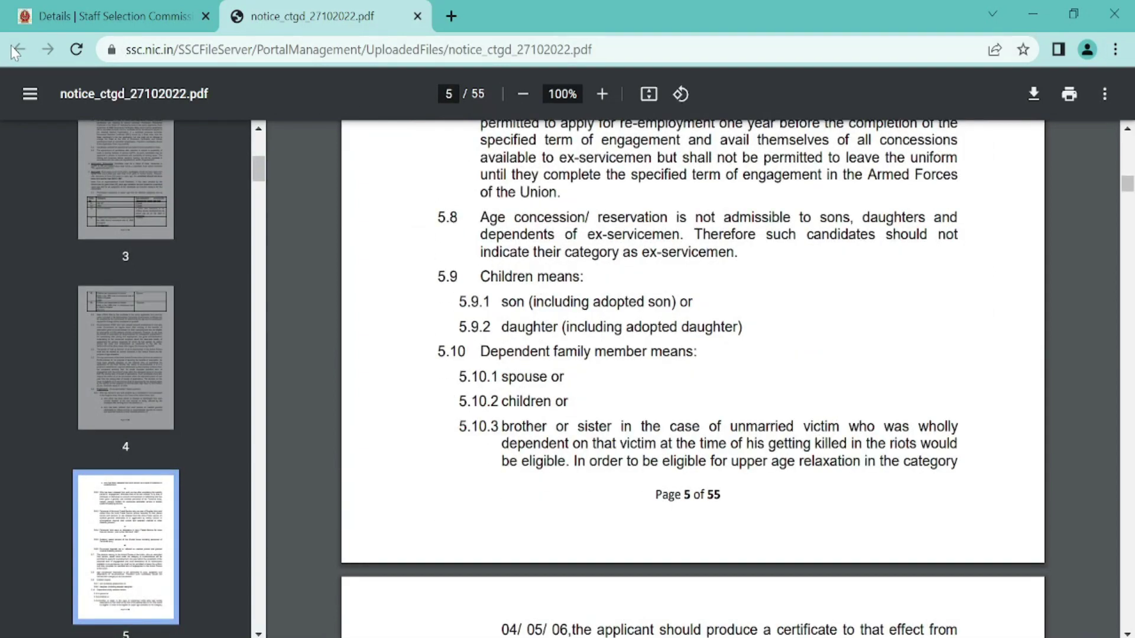
Return to the candidate portal and start the application for the Constables (GD) Examination, 2022.
click(28, 16)
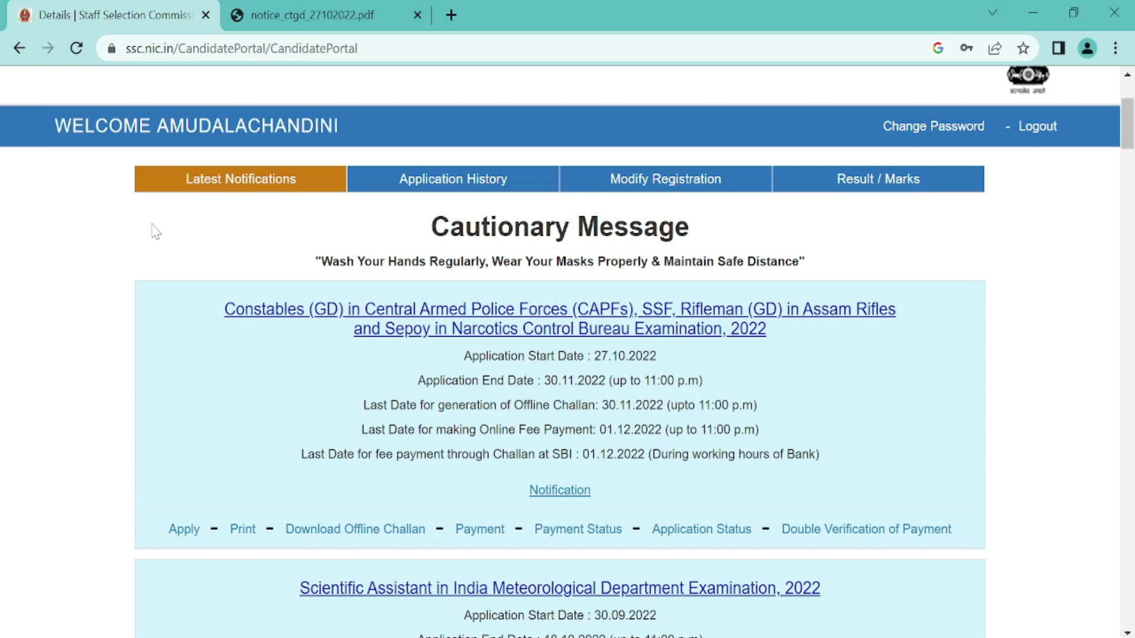
scroll(157, 248, down, 2)
click(181, 436)
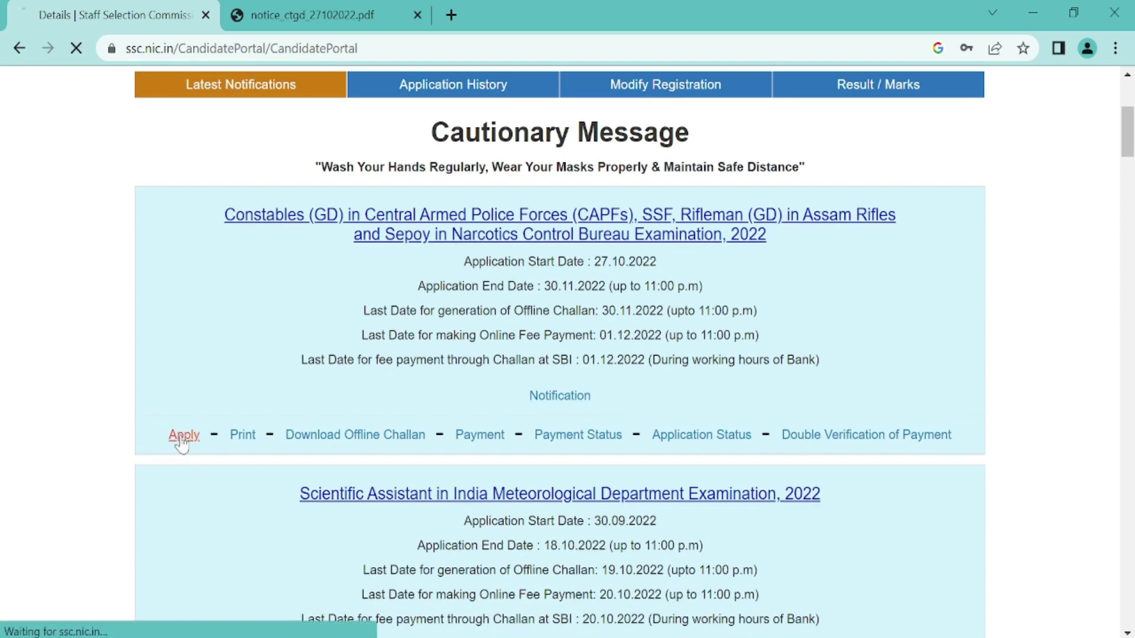
Review the prefilled candidate details and answer No to being an ex-serviceman or serving in the Armed Forces.
scroll(621, 378, down, 5)
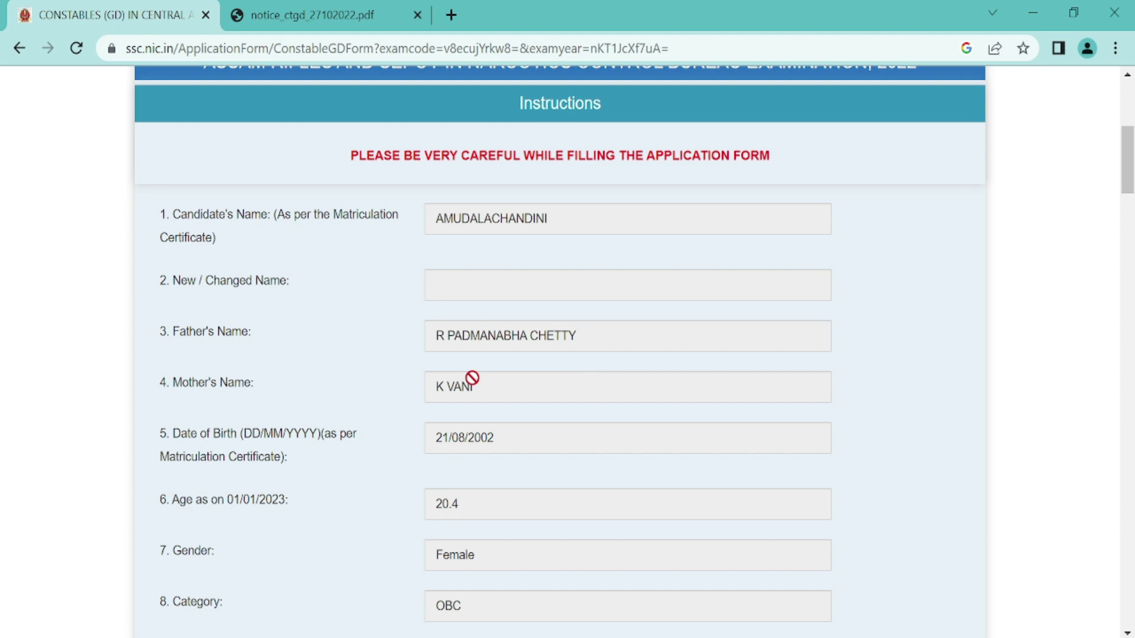
scroll(505, 404, down, 3)
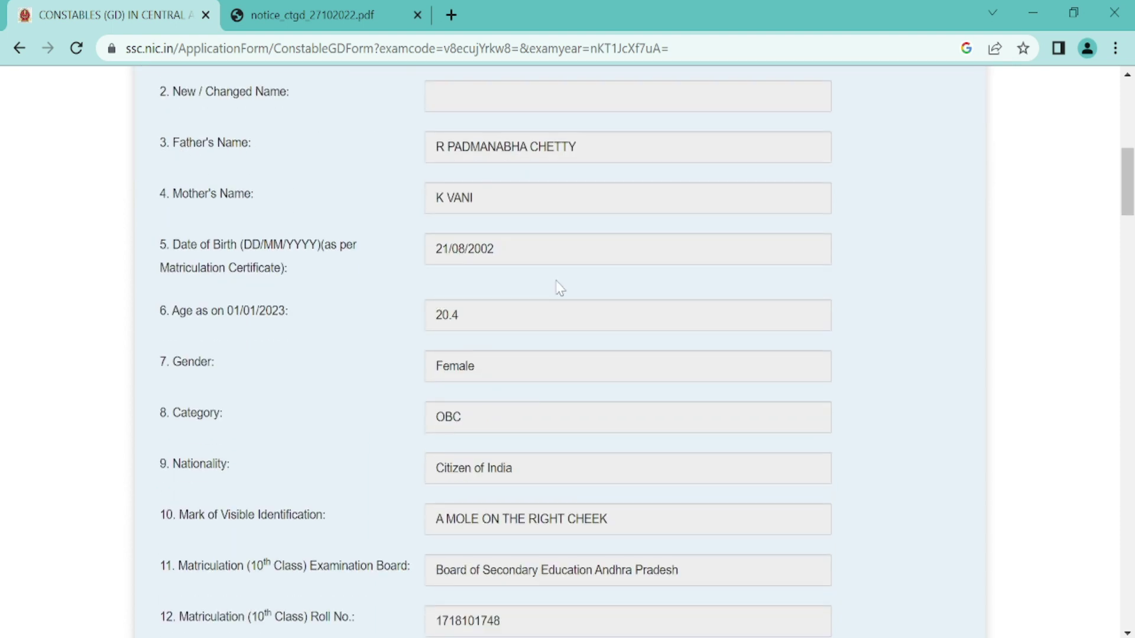
scroll(502, 565, down, 3)
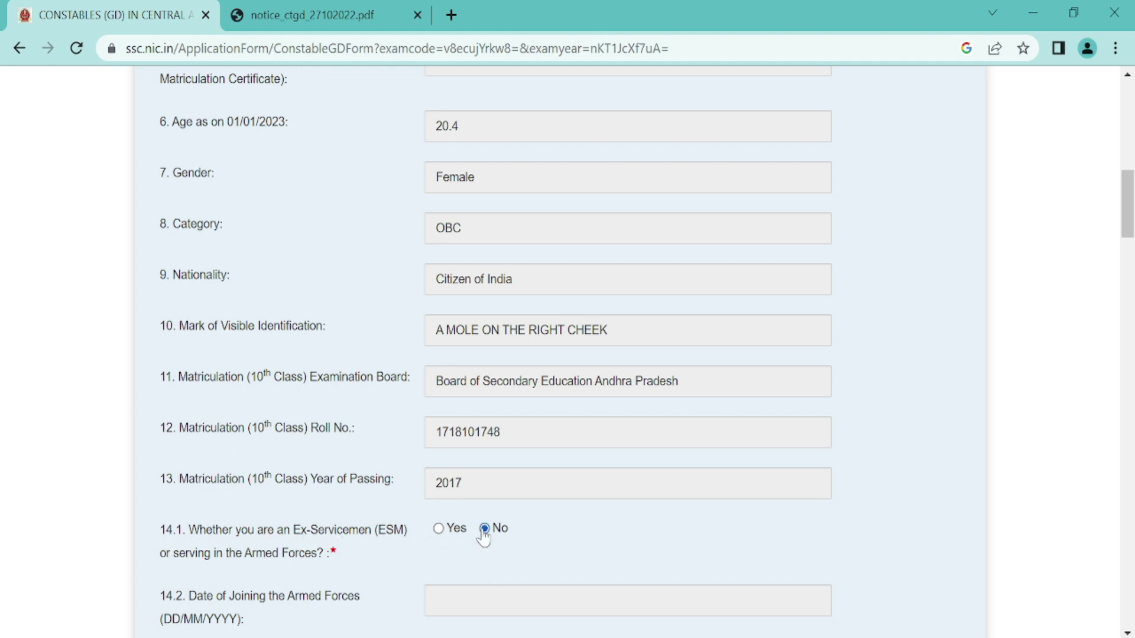
Answer No to seeking age relaxation and No to holding an NCC certificate.
scroll(484, 539, down, 5)
scroll(383, 484, down, 1)
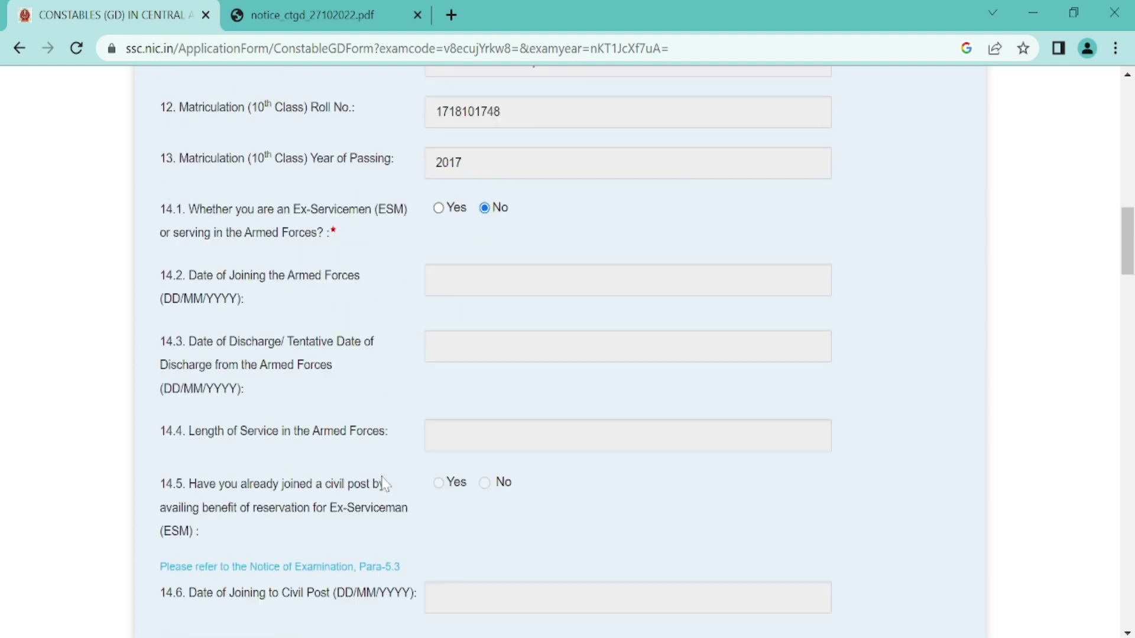
scroll(383, 484, down, 1)
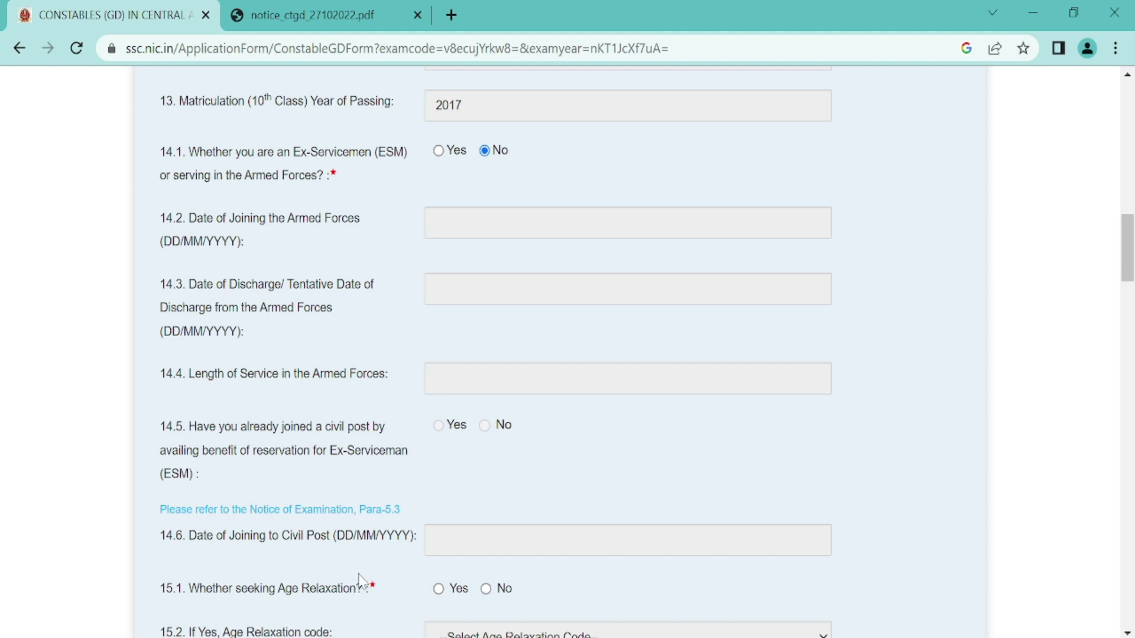
scroll(377, 576, down, 2)
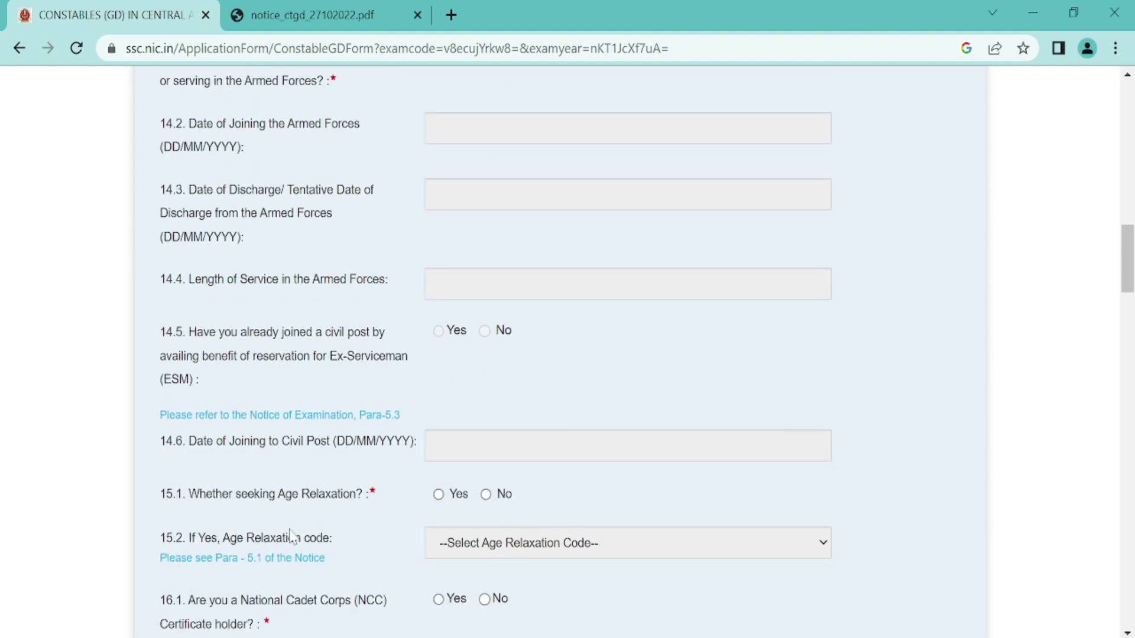
click(486, 496)
scroll(502, 550, down, 2)
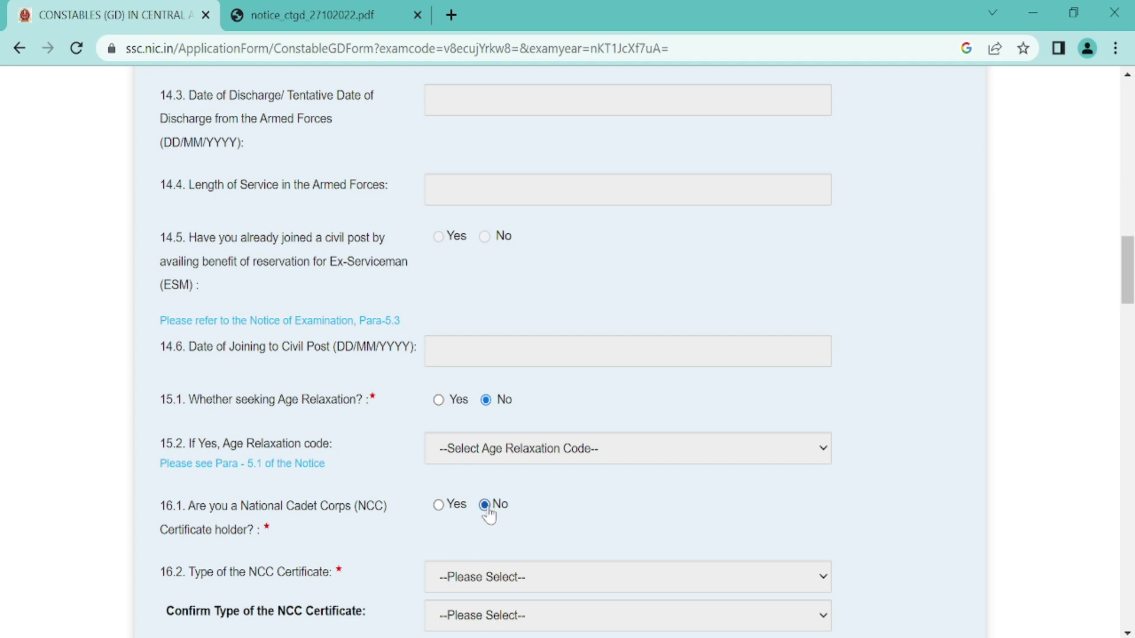
Look through the available examination centres and choose SR-Tirupati(8006) as the first preference.
scroll(490, 515, down, 5)
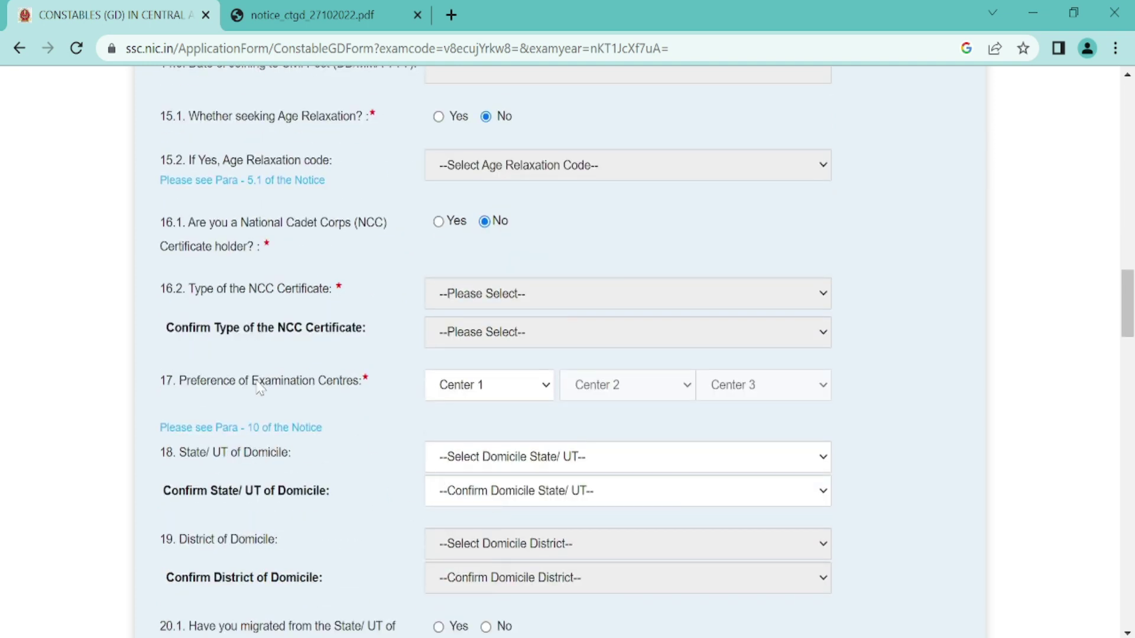
click(483, 387)
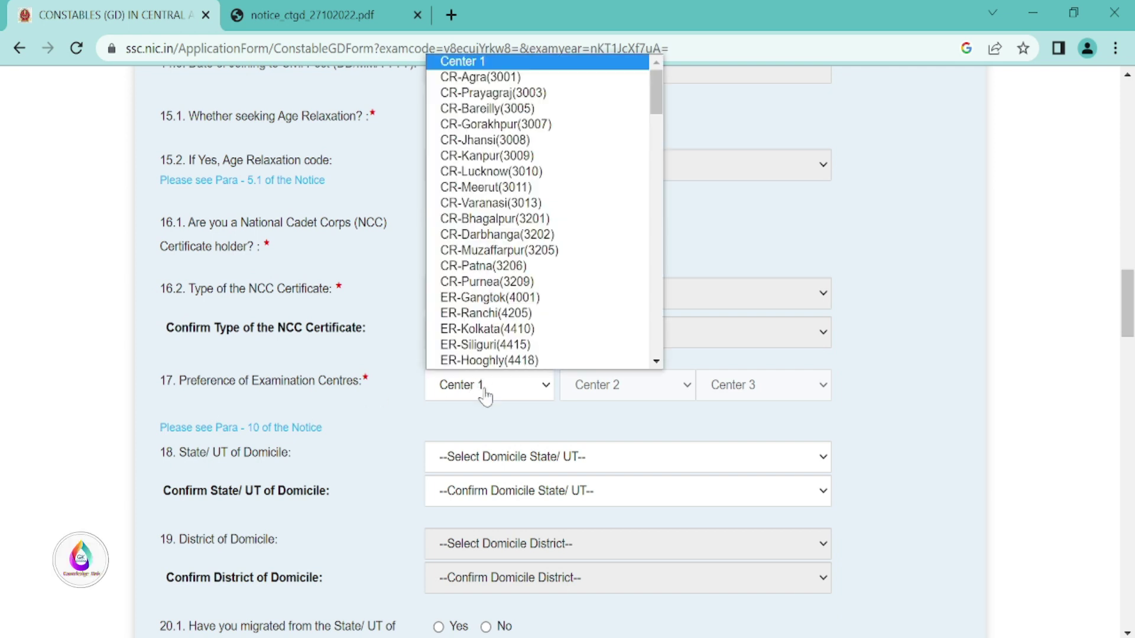
scroll(473, 195, down, 10)
scroll(428, 201, down, 4)
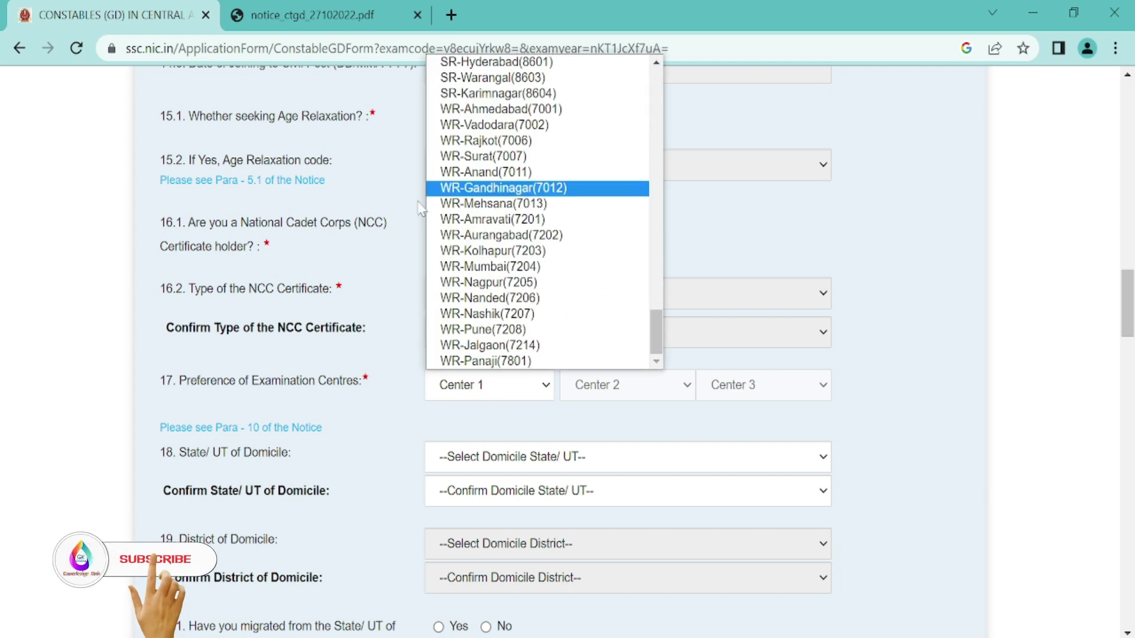
scroll(418, 210, up, 3)
click(472, 573)
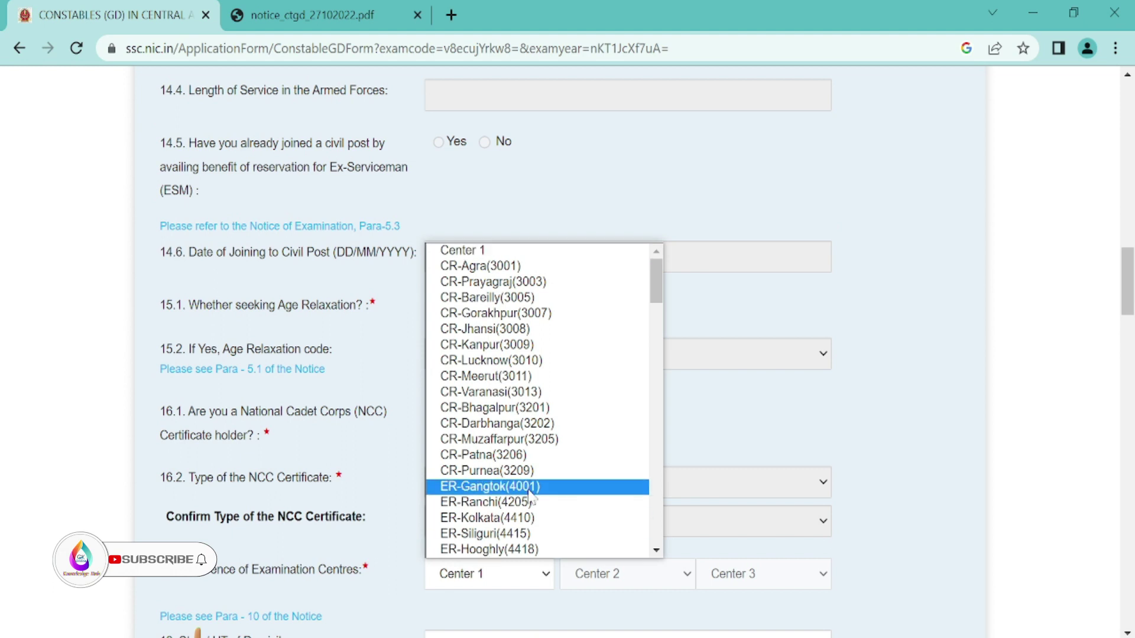
scroll(535, 468, down, 12)
scroll(535, 469, down, 18)
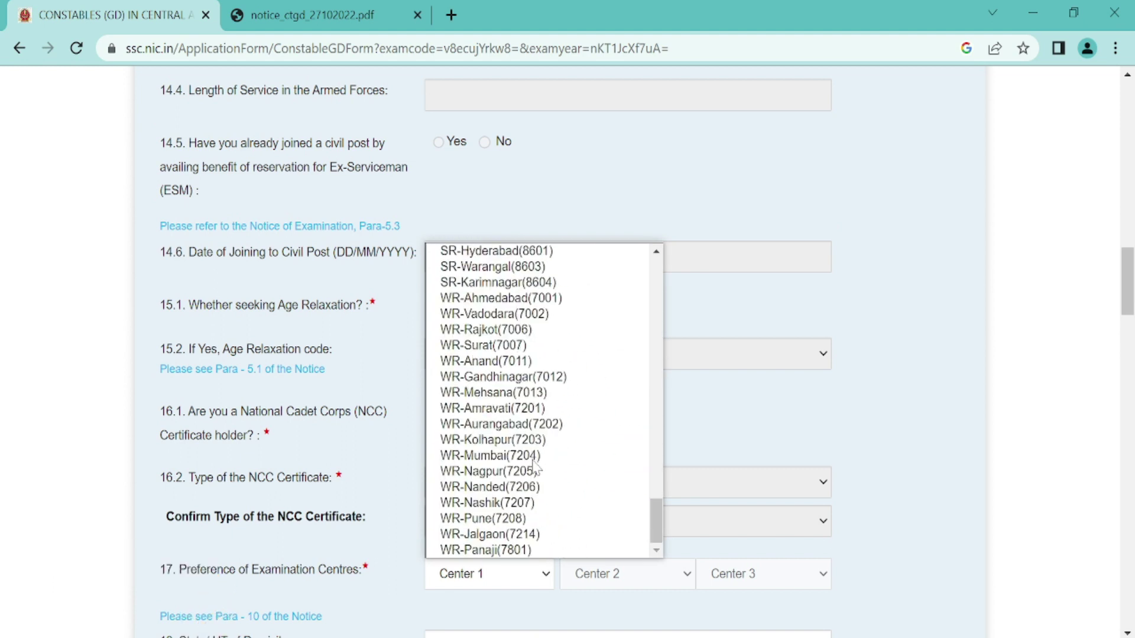
scroll(535, 469, up, 15)
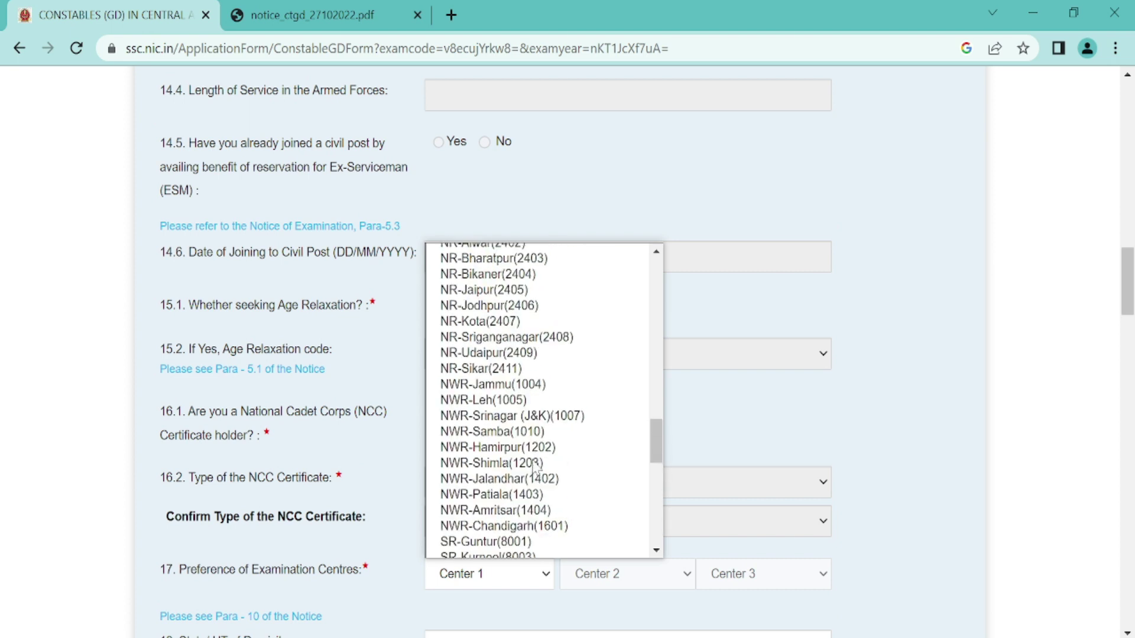
scroll(535, 468, up, 12)
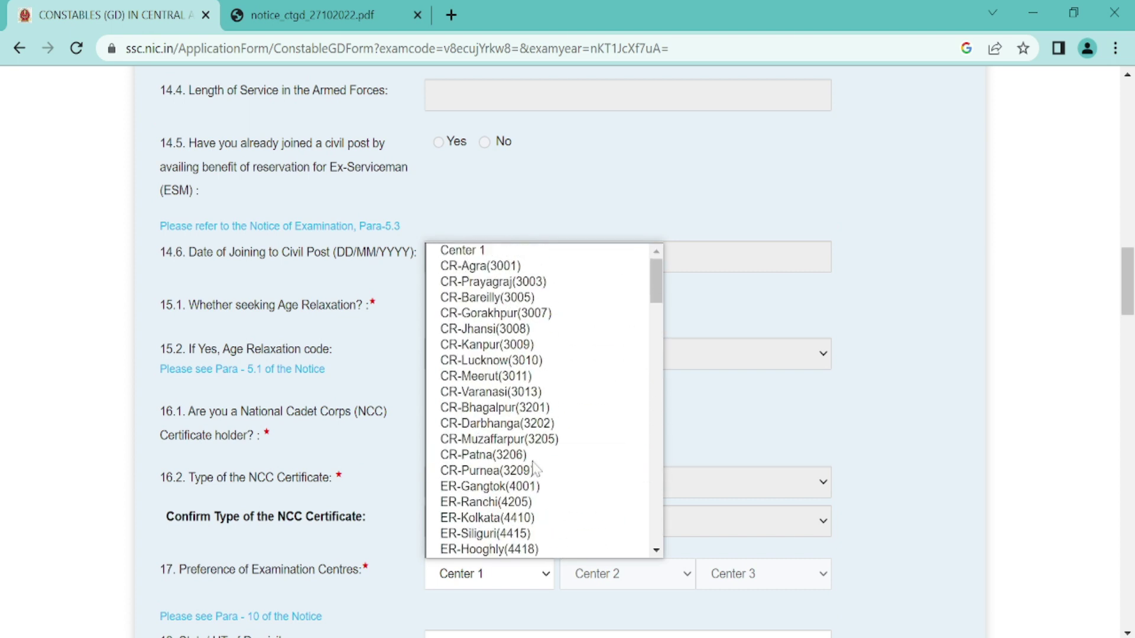
scroll(535, 469, down, 20)
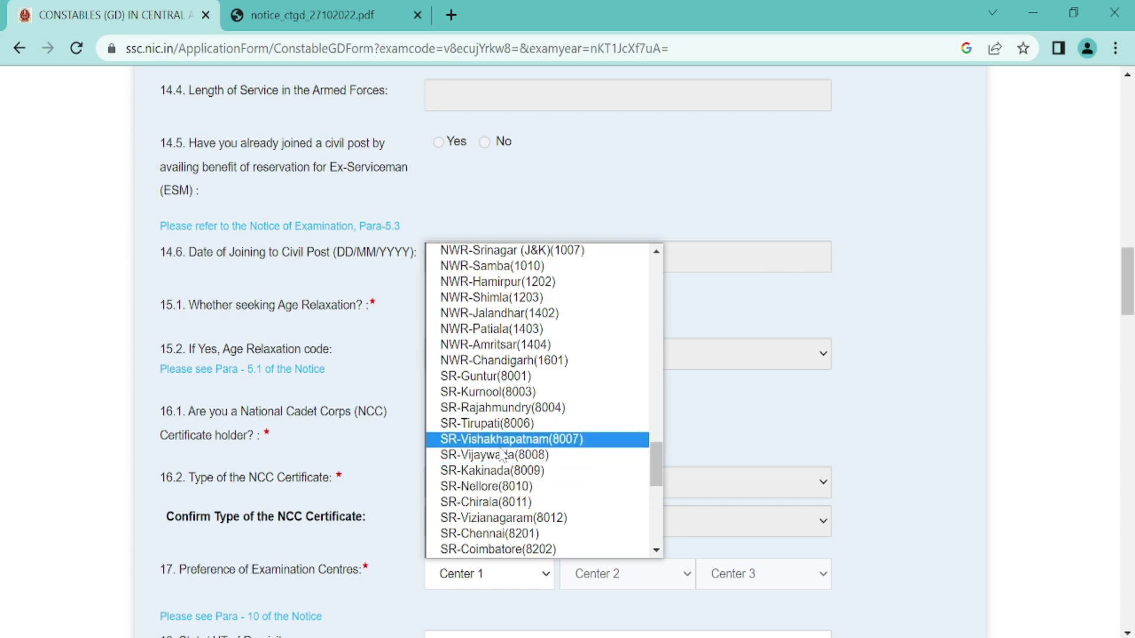
click(506, 425)
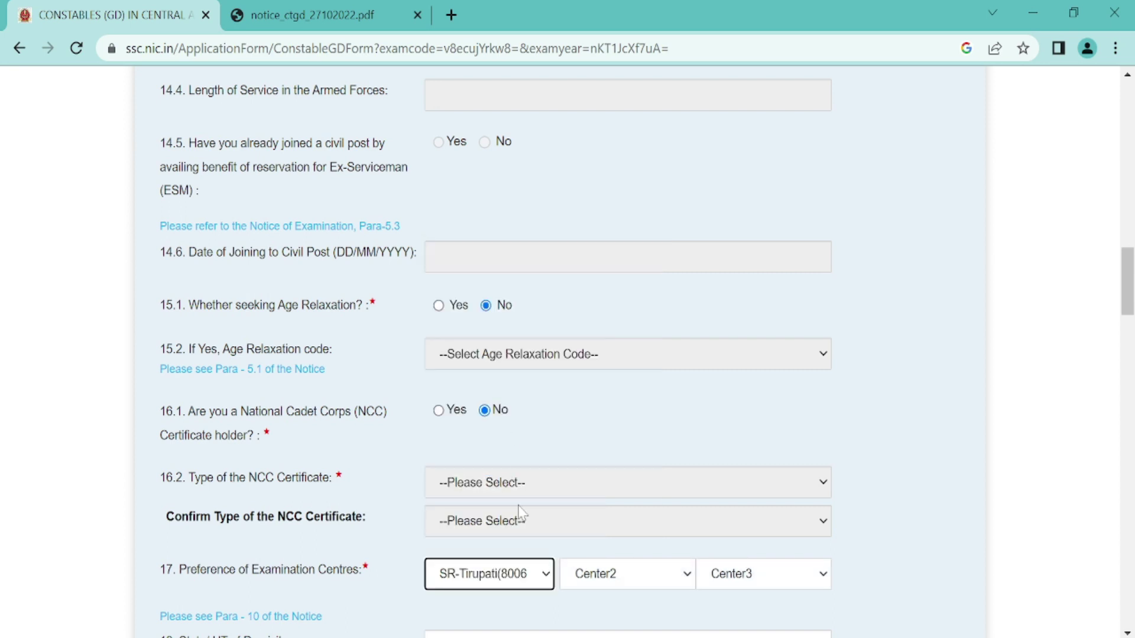
Choose SR-Vellore(8208) as the second examination centre preference and SR-Nellore(8010) as the third.
click(588, 577)
click(610, 519)
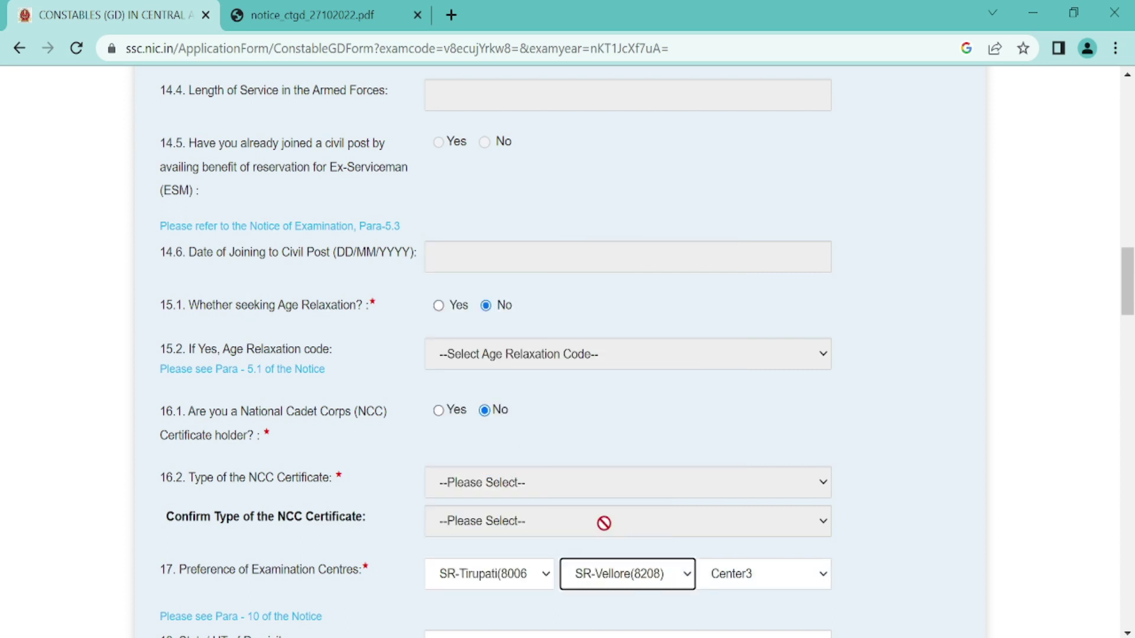
click(710, 582)
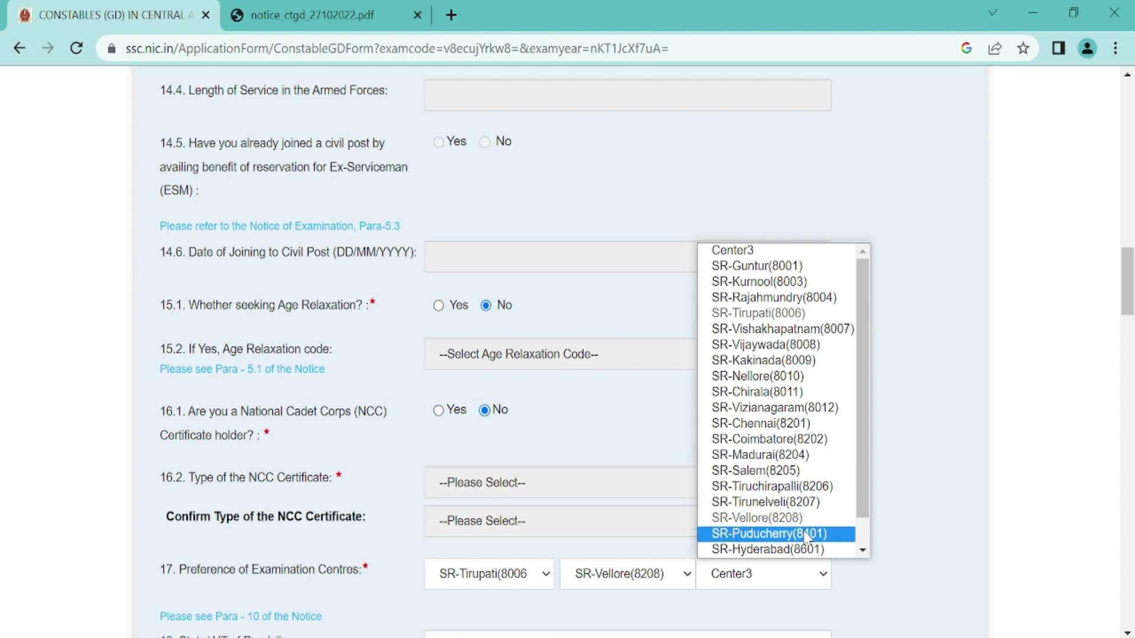
click(768, 376)
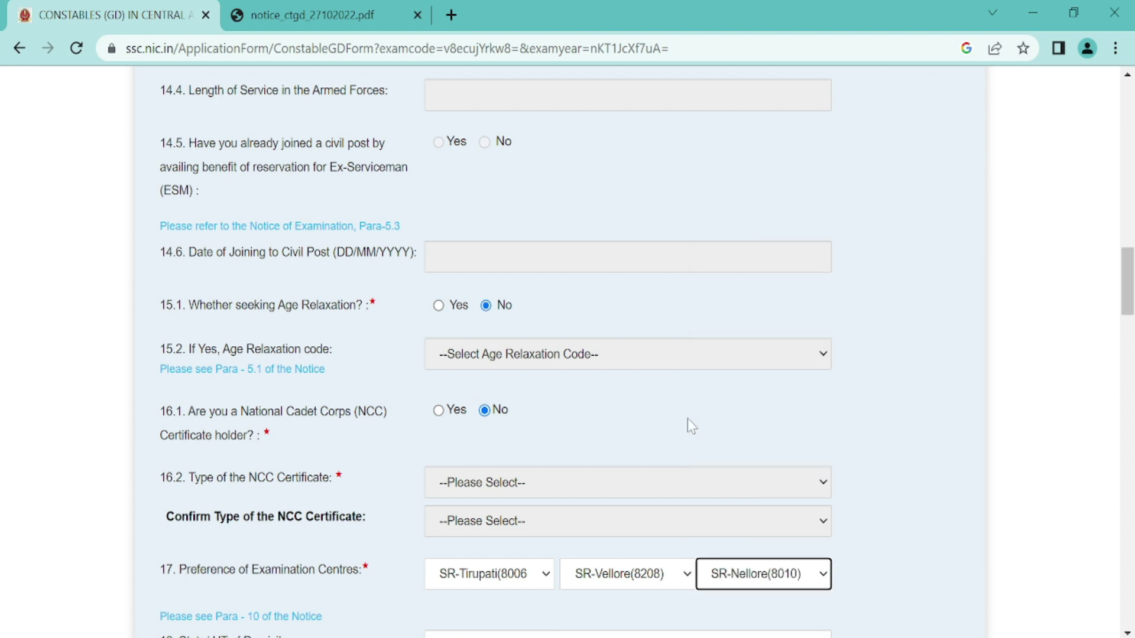
Set the State/UT of Domicile and its confirmation to Andhra Pradesh.
scroll(680, 427, down, 3)
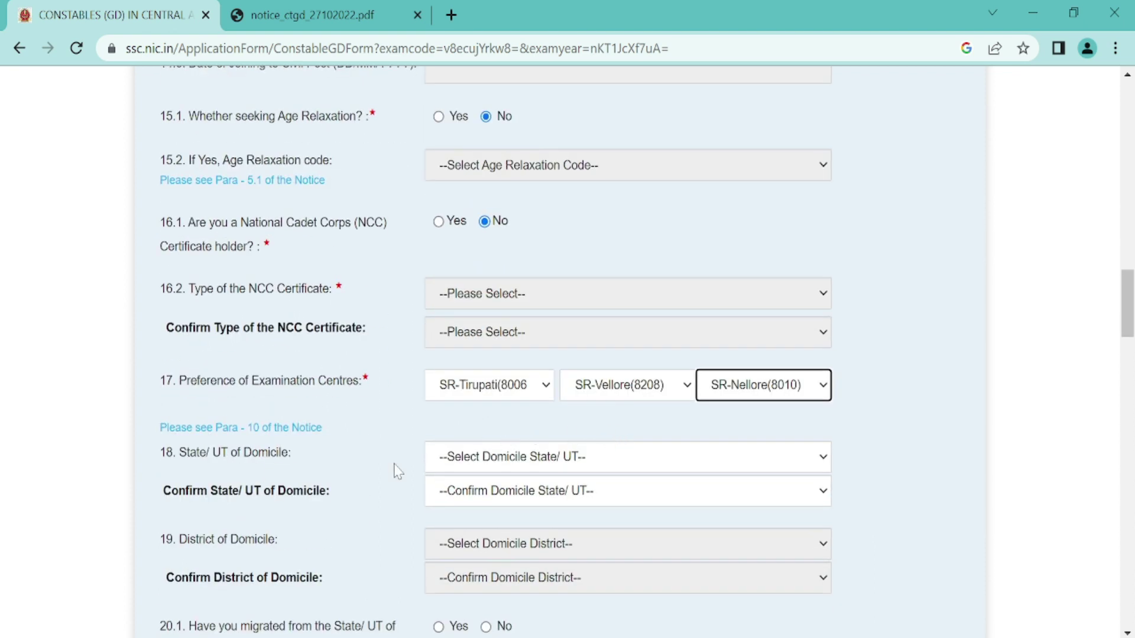
click(549, 459)
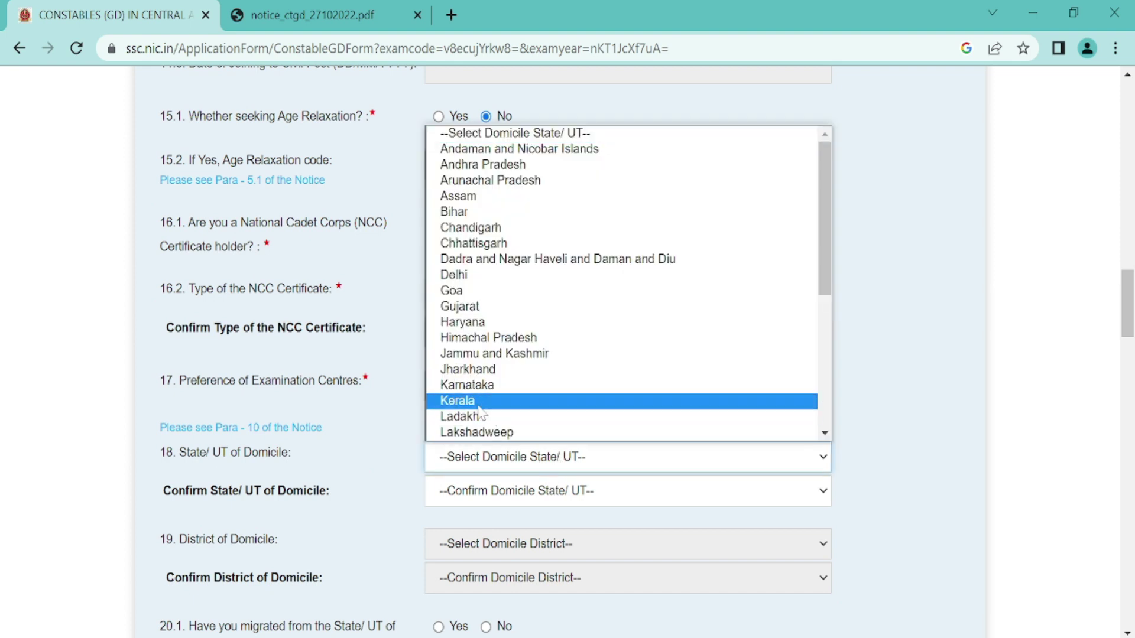
click(458, 165)
click(562, 493)
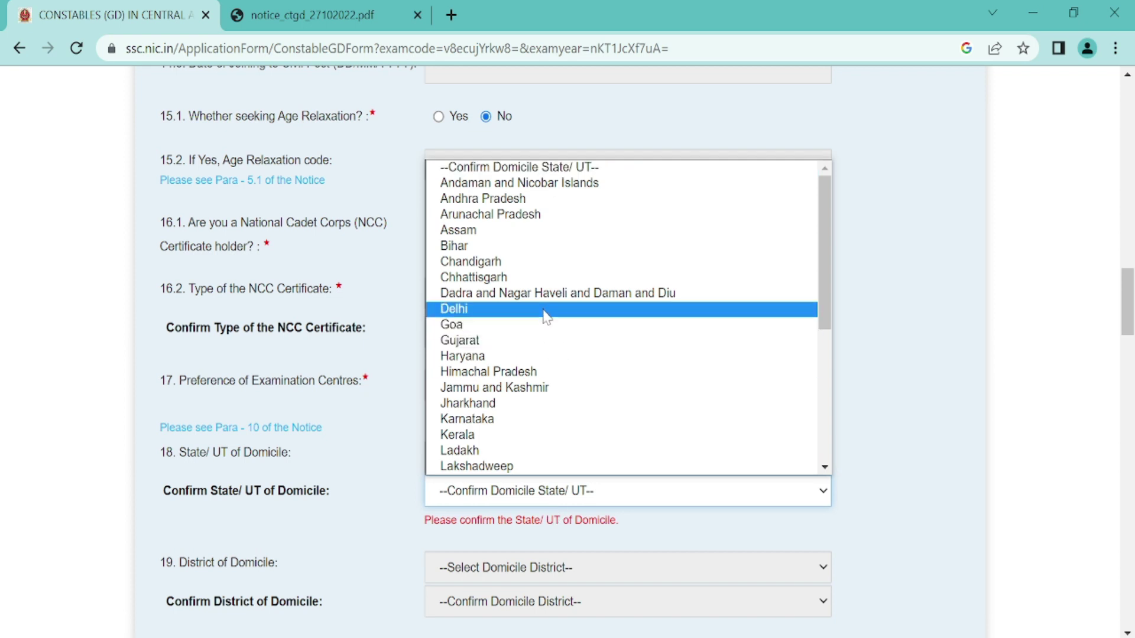
click(538, 199)
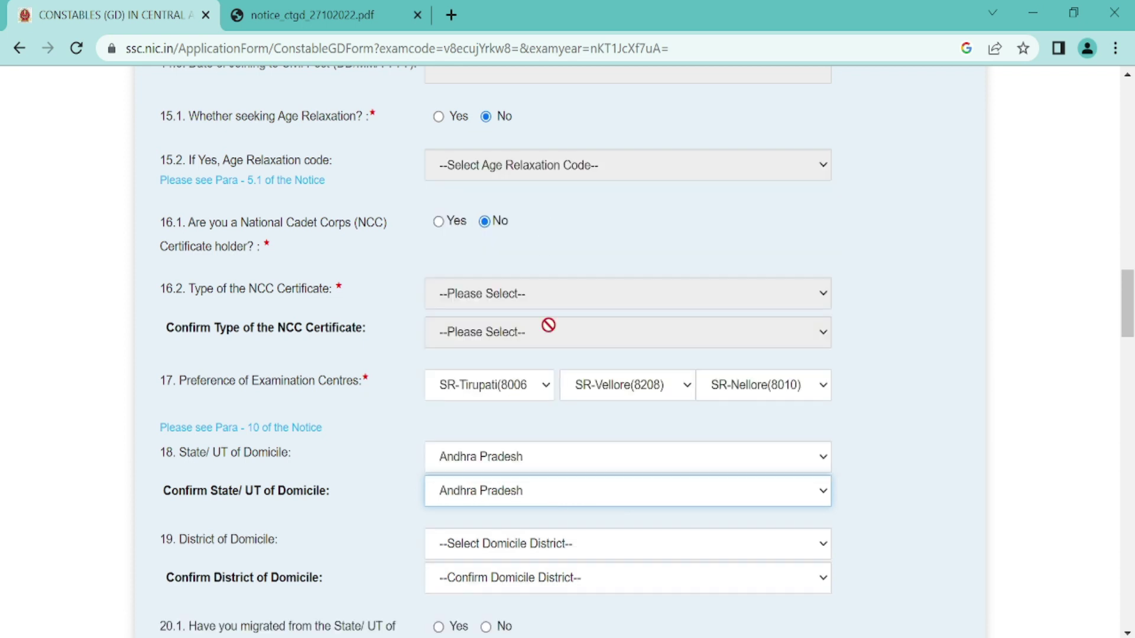
Set the District of Domicile and its confirmation to Chittoor.
click(504, 545)
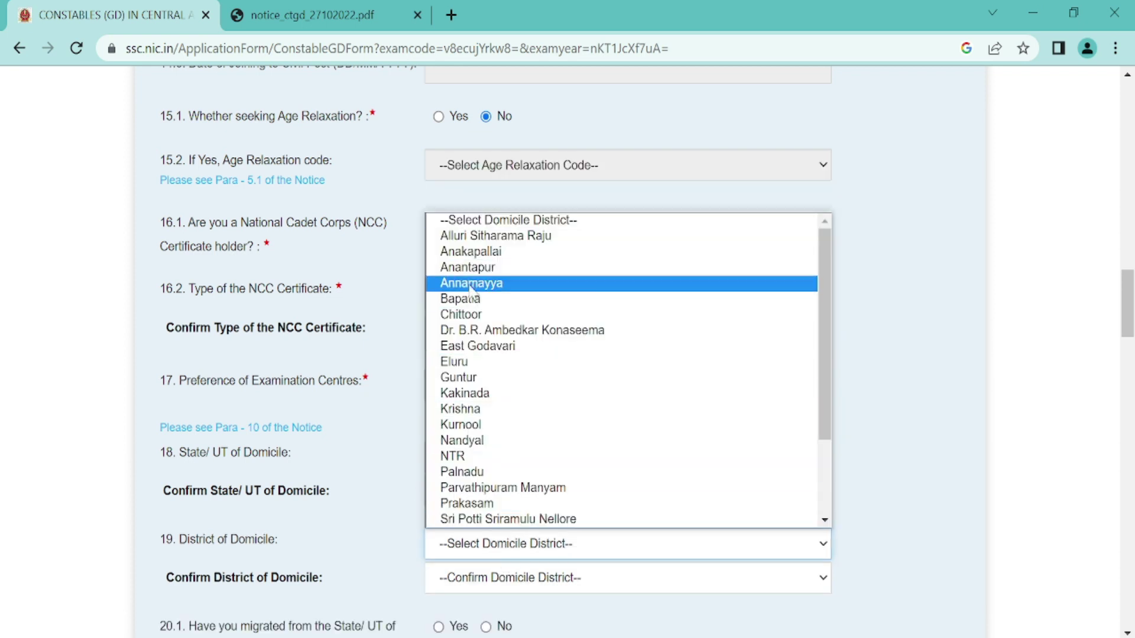
click(472, 315)
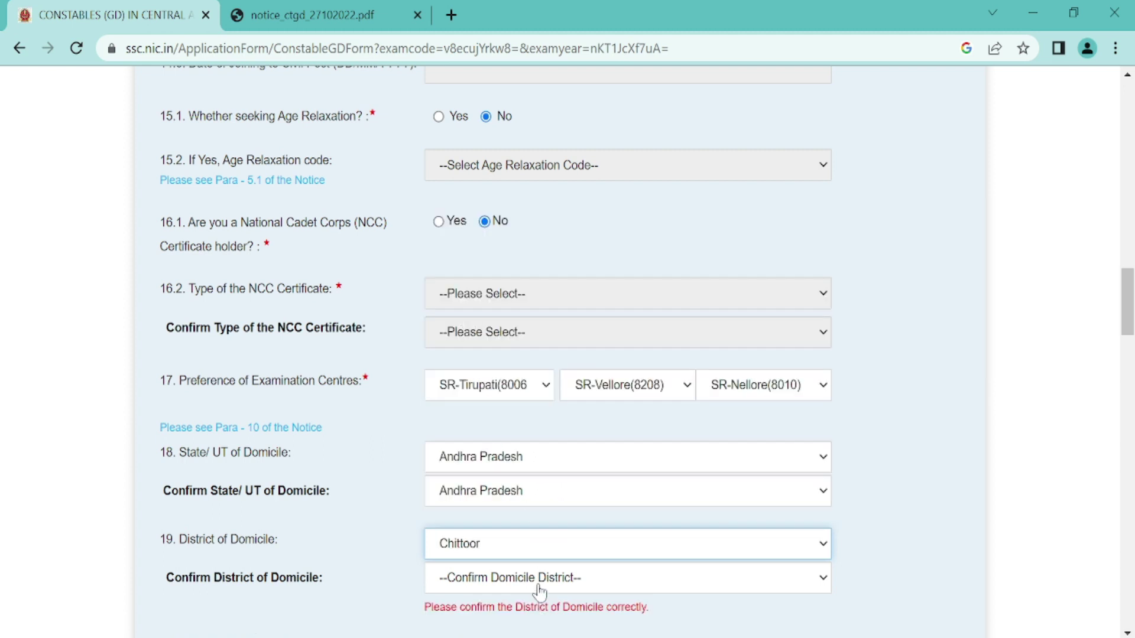
click(539, 591)
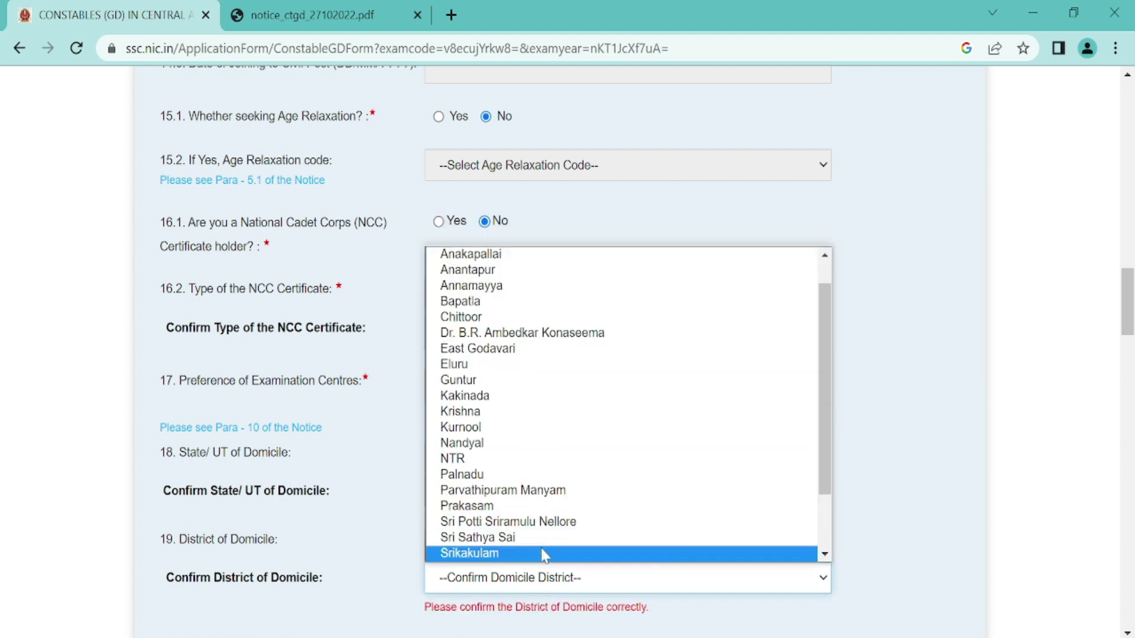
click(478, 321)
Answer No to having migrated from the State/UT of origin to another State/UT.
scroll(437, 467, down, 3)
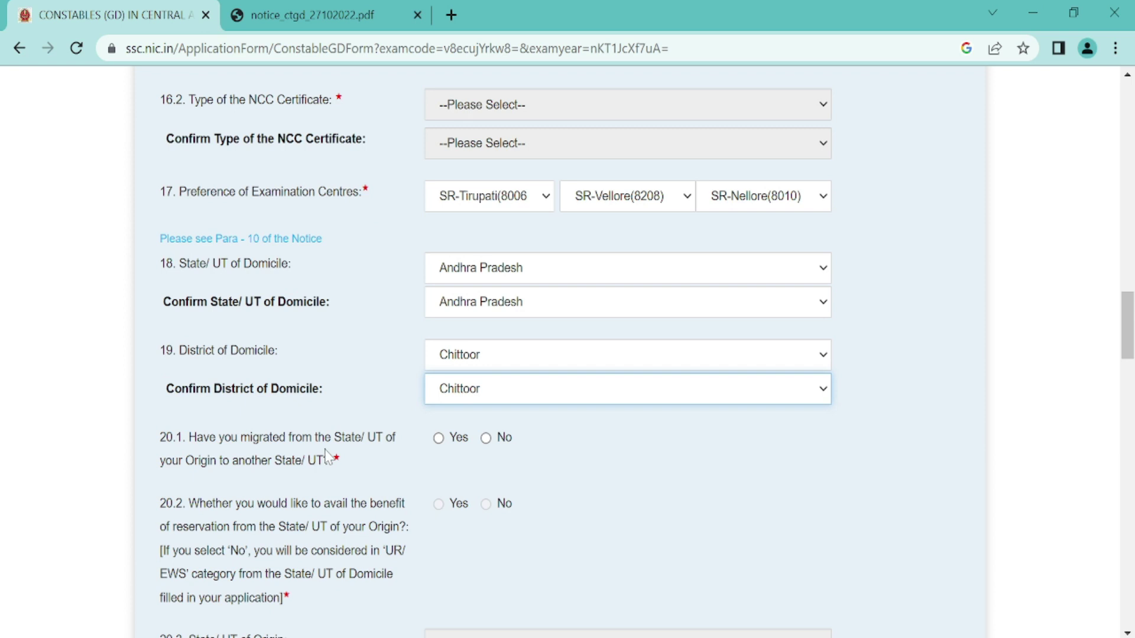
click(488, 441)
click(488, 439)
scroll(491, 443, down, 2)
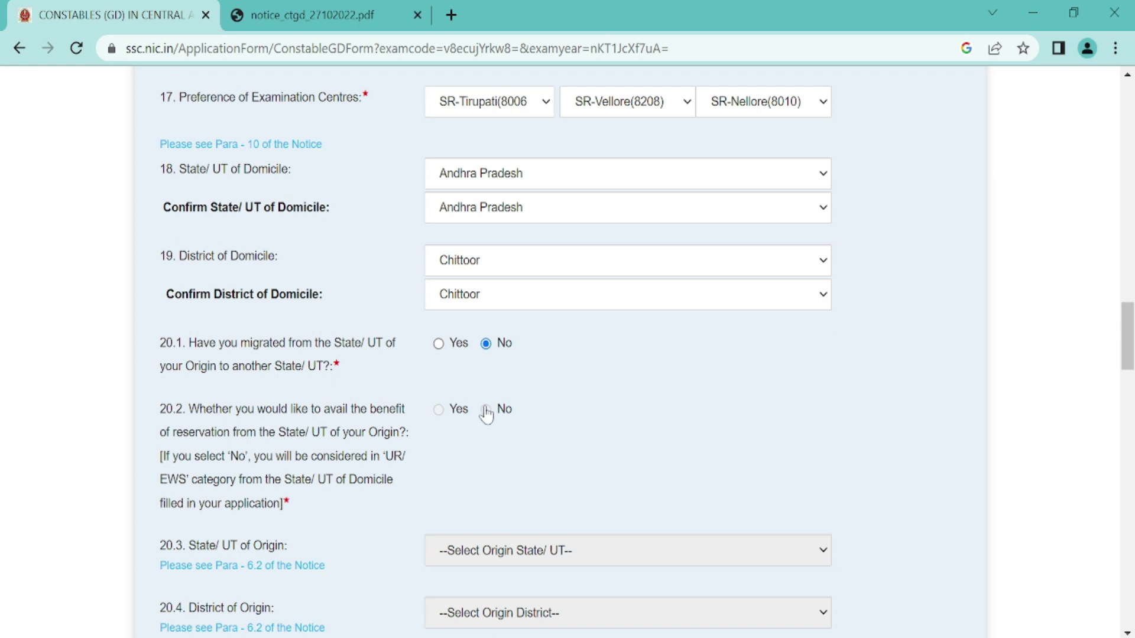
Look up the post codes of the CAPFs and organizations in the post details, and close the list.
scroll(485, 420, down, 2)
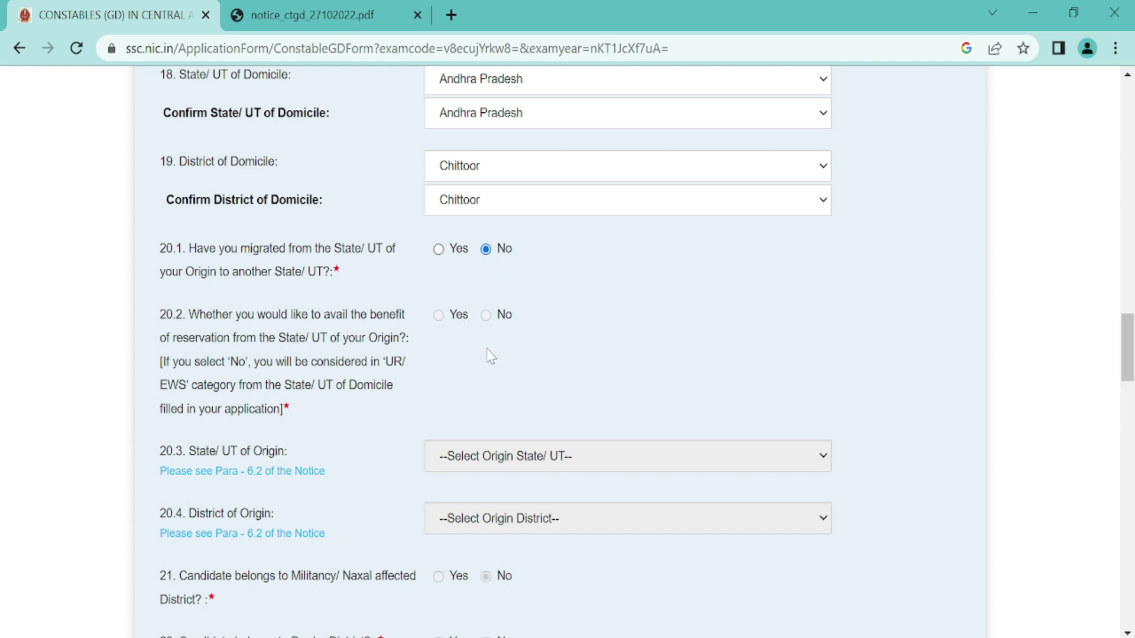
scroll(631, 473, down, 3)
scroll(623, 470, down, 2)
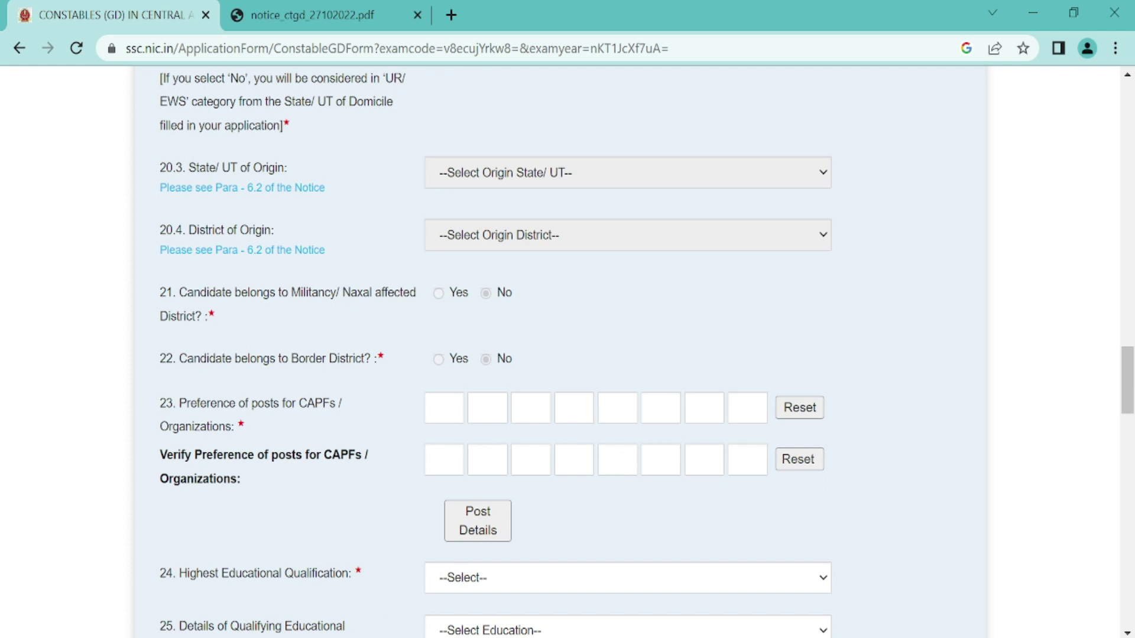
scroll(606, 464, down, 2)
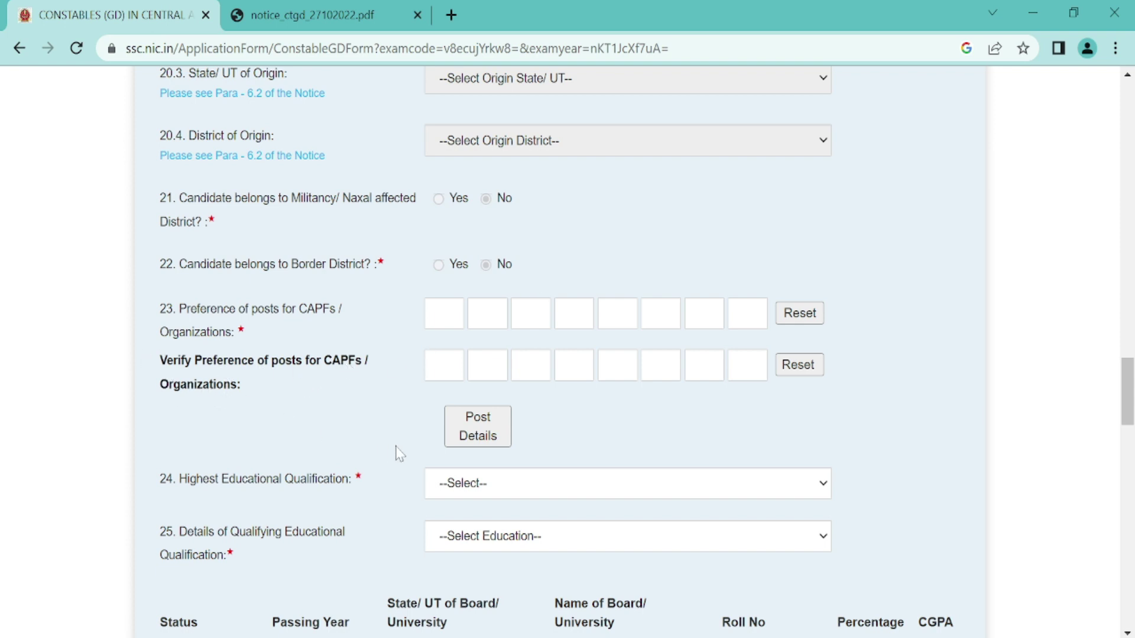
click(485, 434)
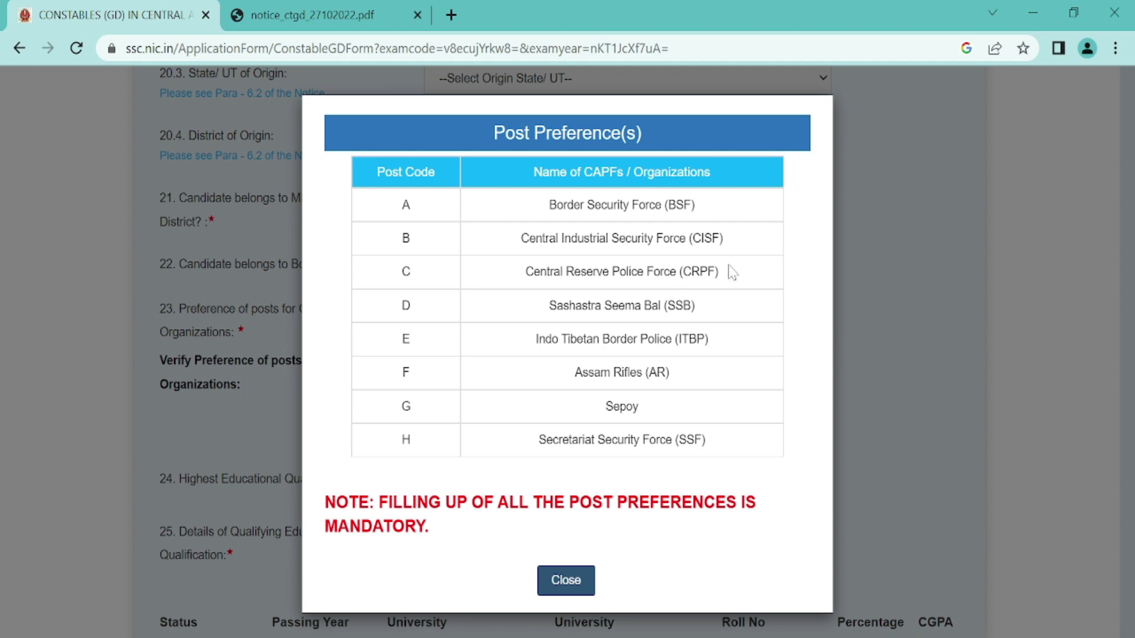
click(567, 582)
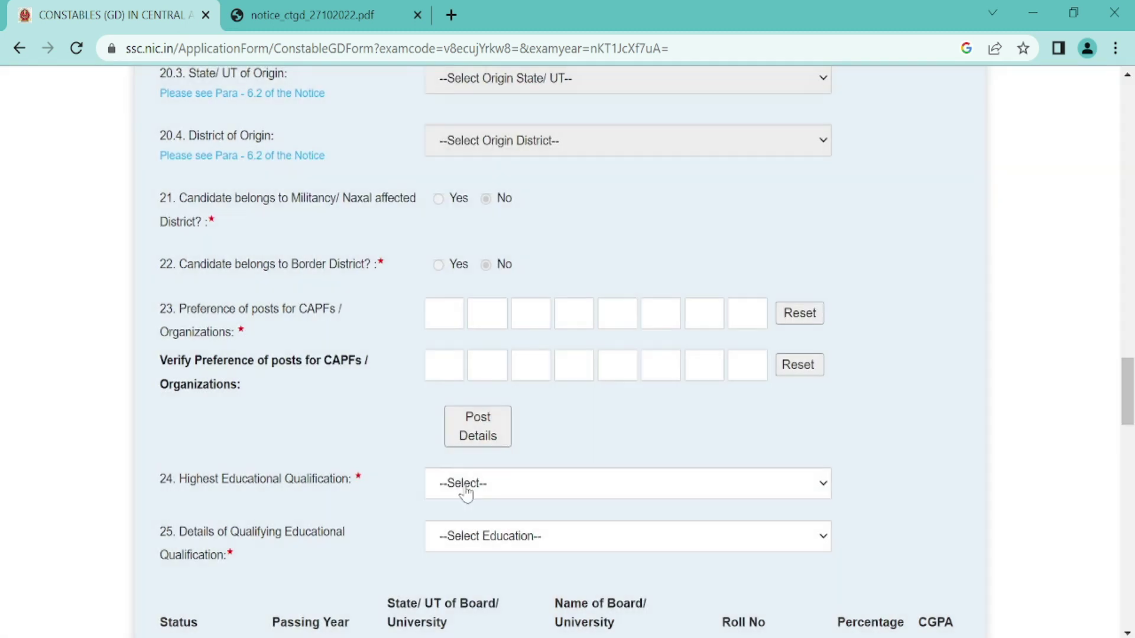
Enter the post preferences for CAPFs/Organizations in the order C, B, D, G, A, H, F, E.
click(444, 313)
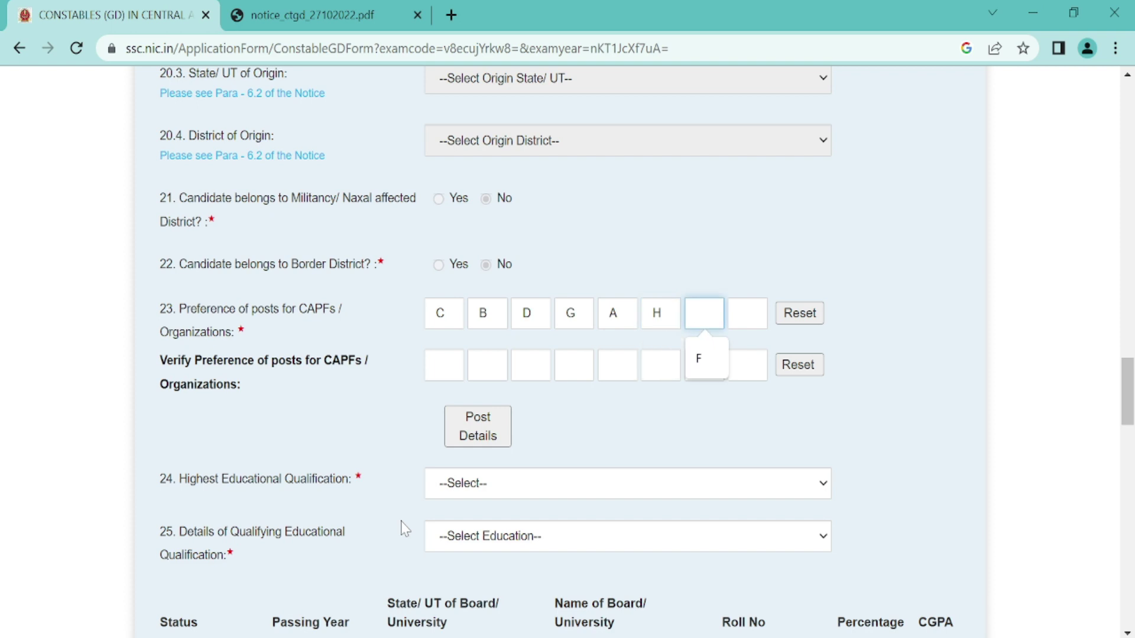
key(Tab)
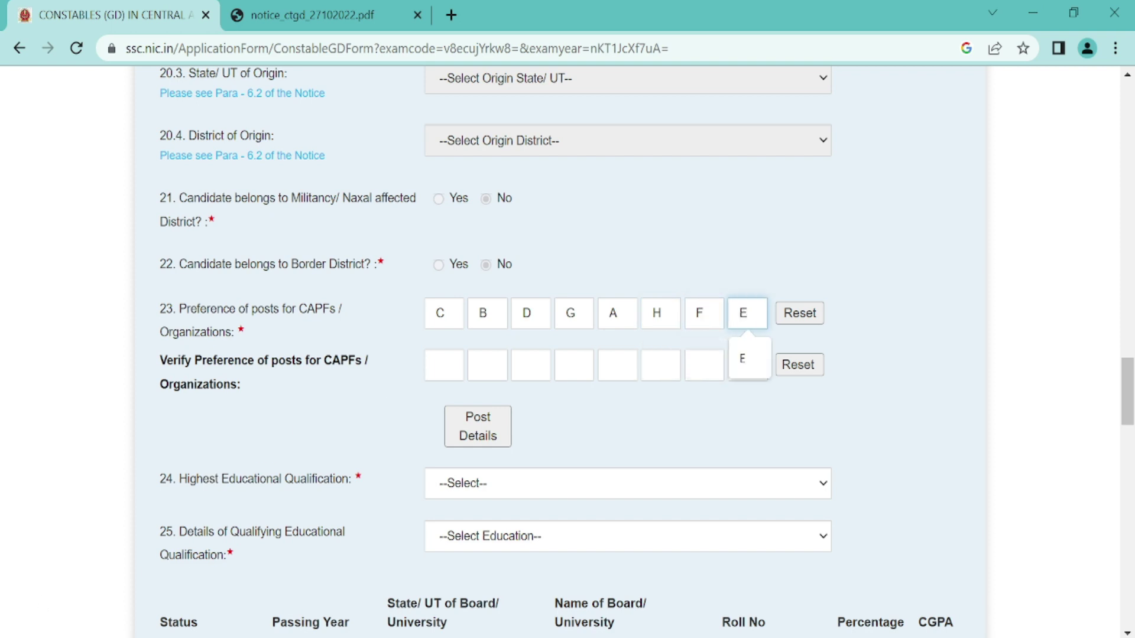
key(Tab)
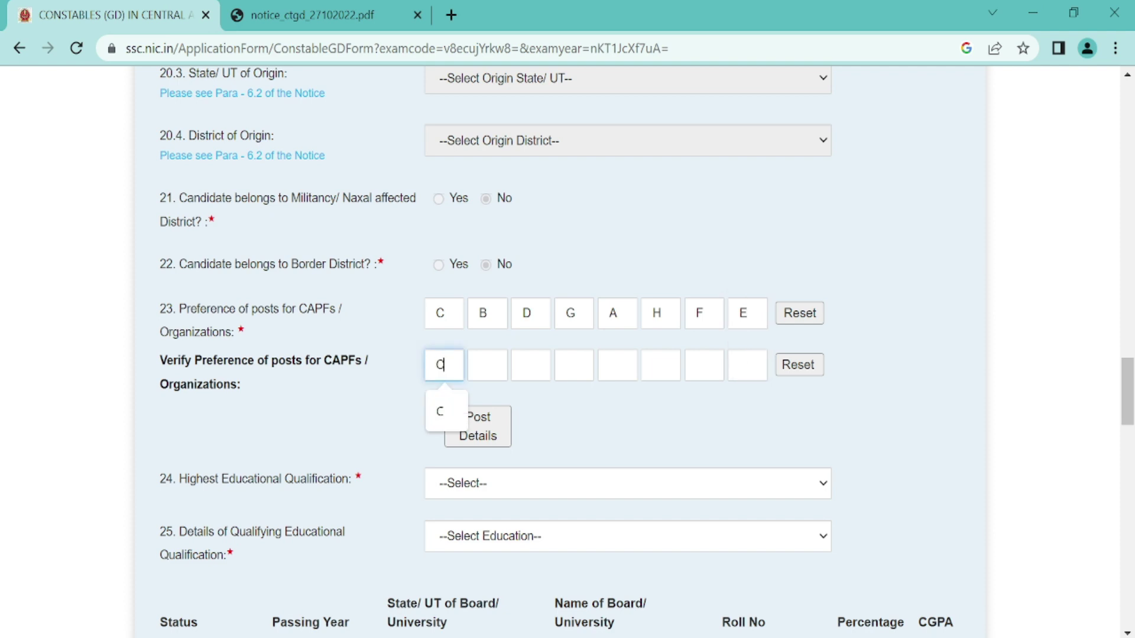
Repeat the order C, B, D, G, A, H, F, E in the verification row of the post preferences.
text(C)
key(Tab)
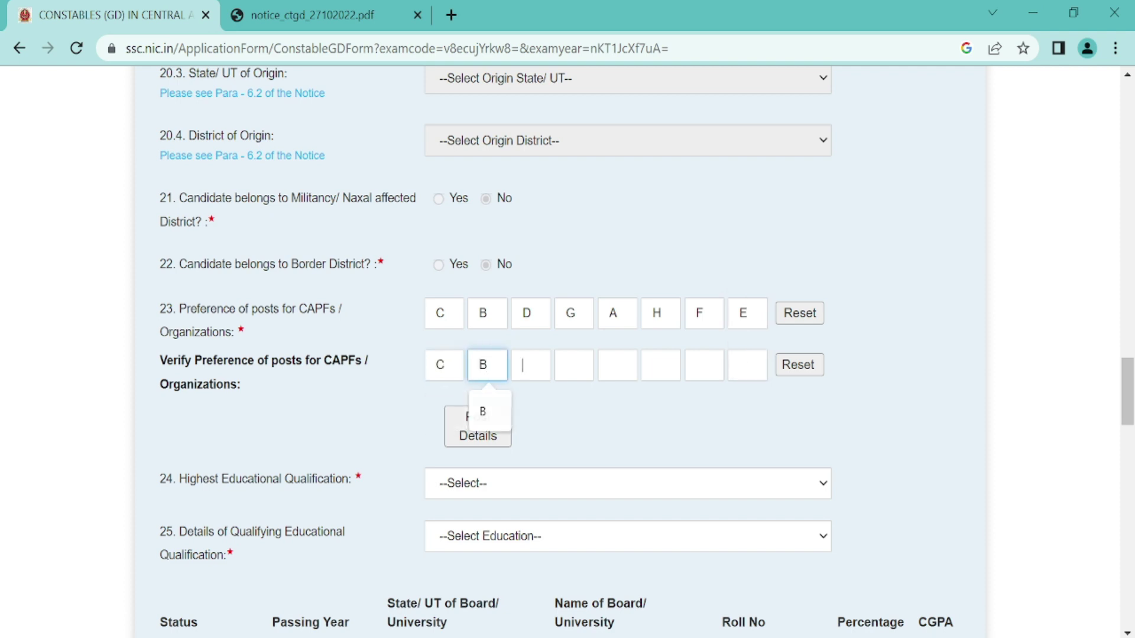
key(Tab)
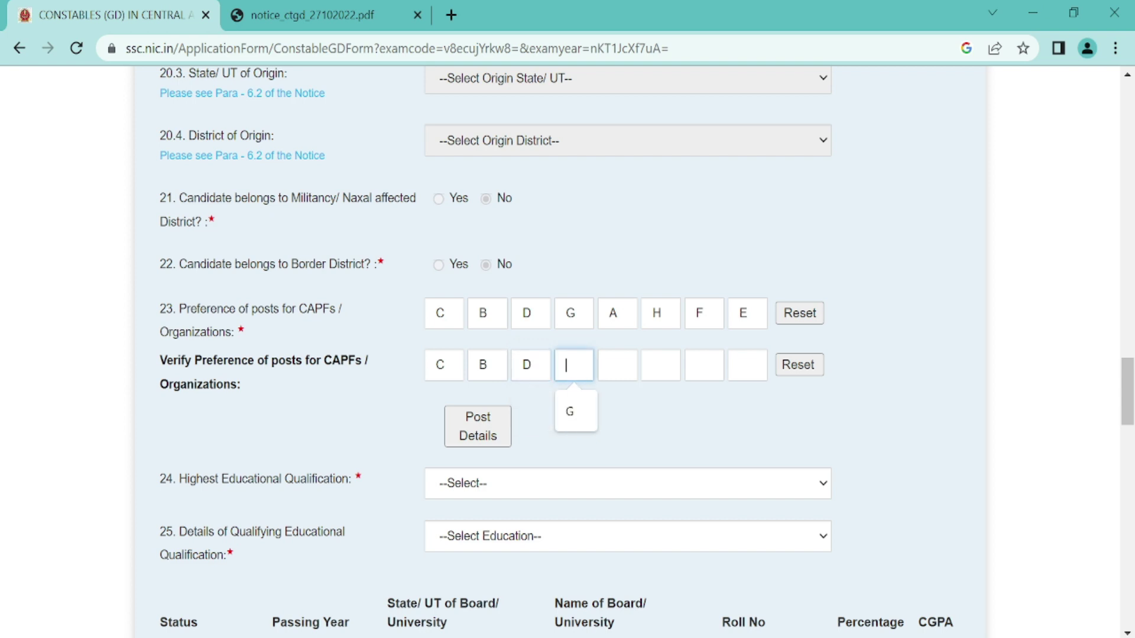
text(G)
key(Tab)
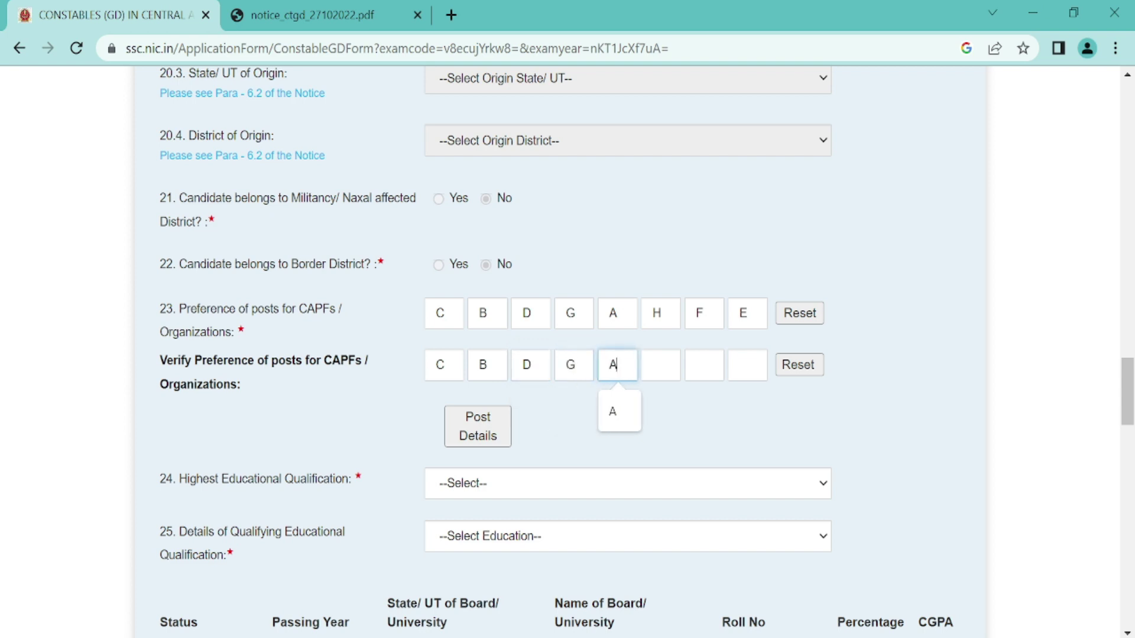
key(Tab)
key(Tab)
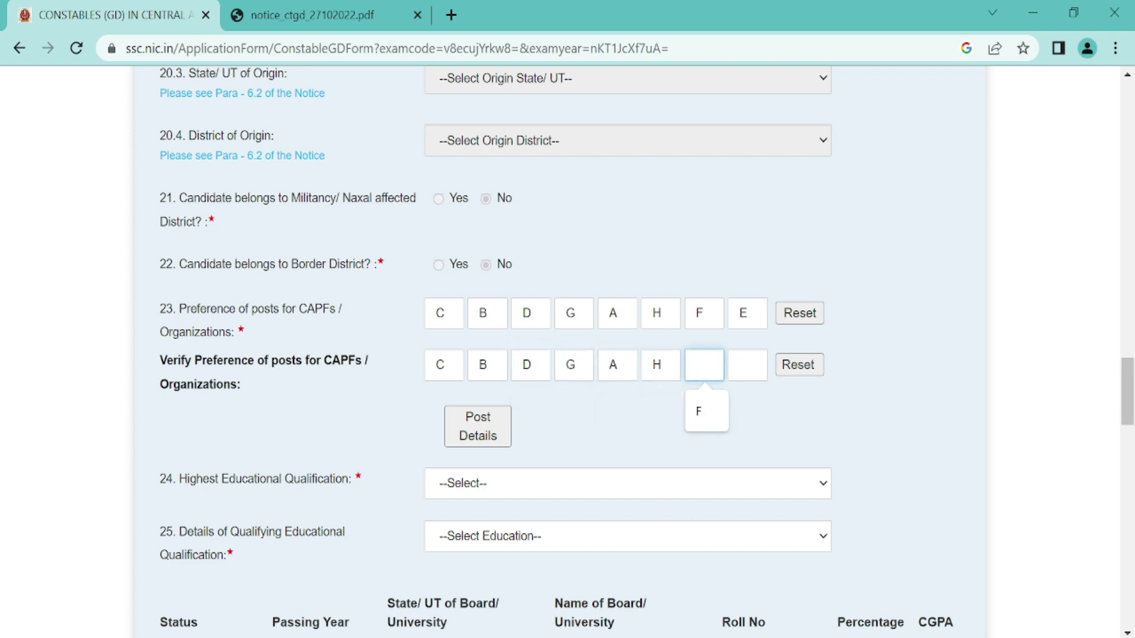
key(Tab)
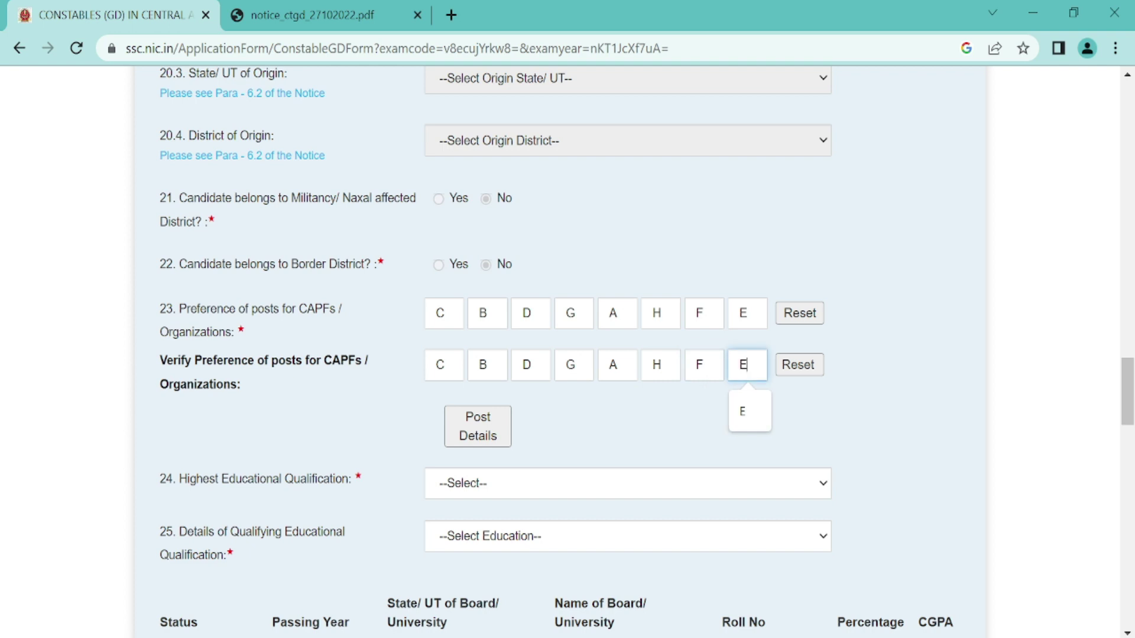
text(E)
Set the Highest Educational Qualification to Intermediate/ Higher Secondary/ 10+2(2).
scroll(206, 332, down, 2)
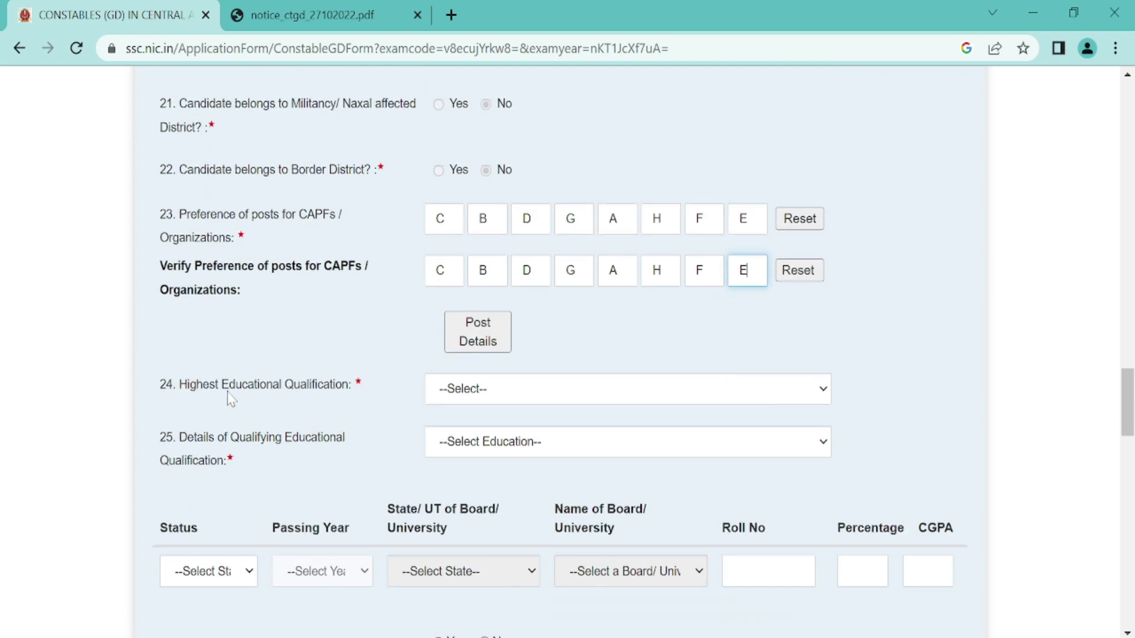
click(547, 393)
scroll(544, 354, down, 5)
click(534, 350)
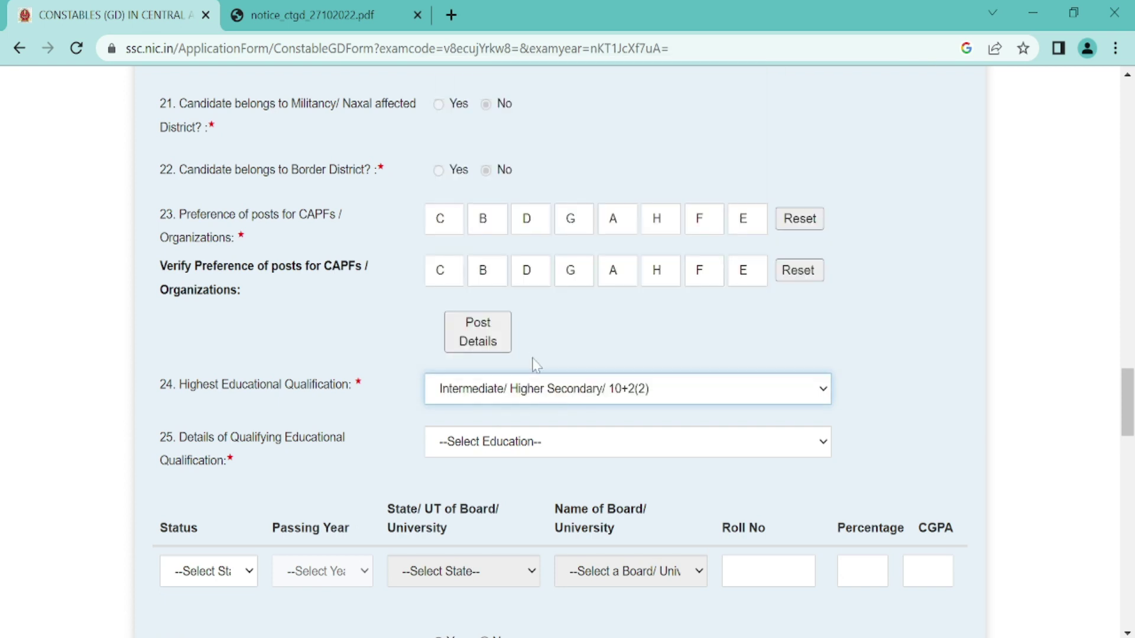
Choose the qualifying educational qualification and fill in its details with status Passed and a CGPA of 7.5.
click(524, 444)
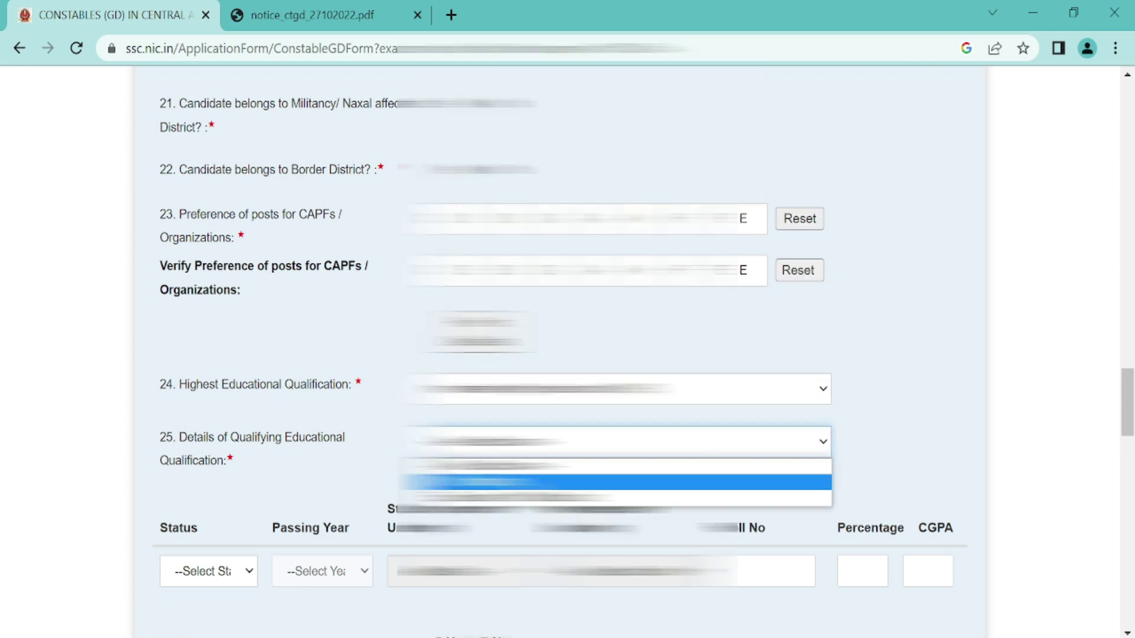
click(615, 482)
scroll(532, 354, down, 3)
click(222, 391)
click(251, 421)
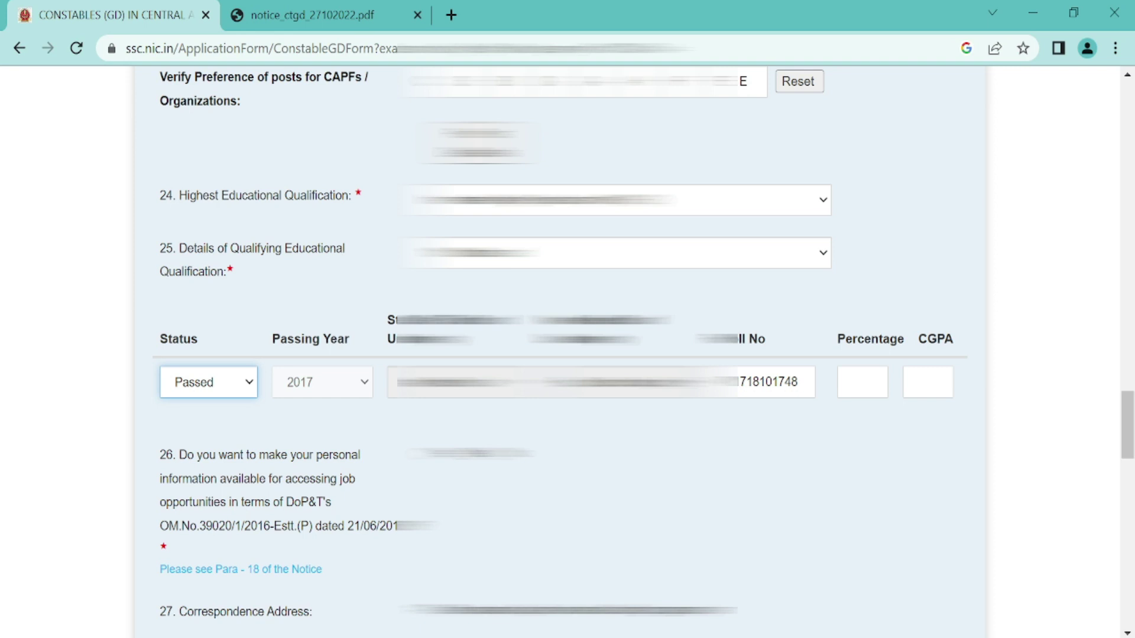
click(927, 382)
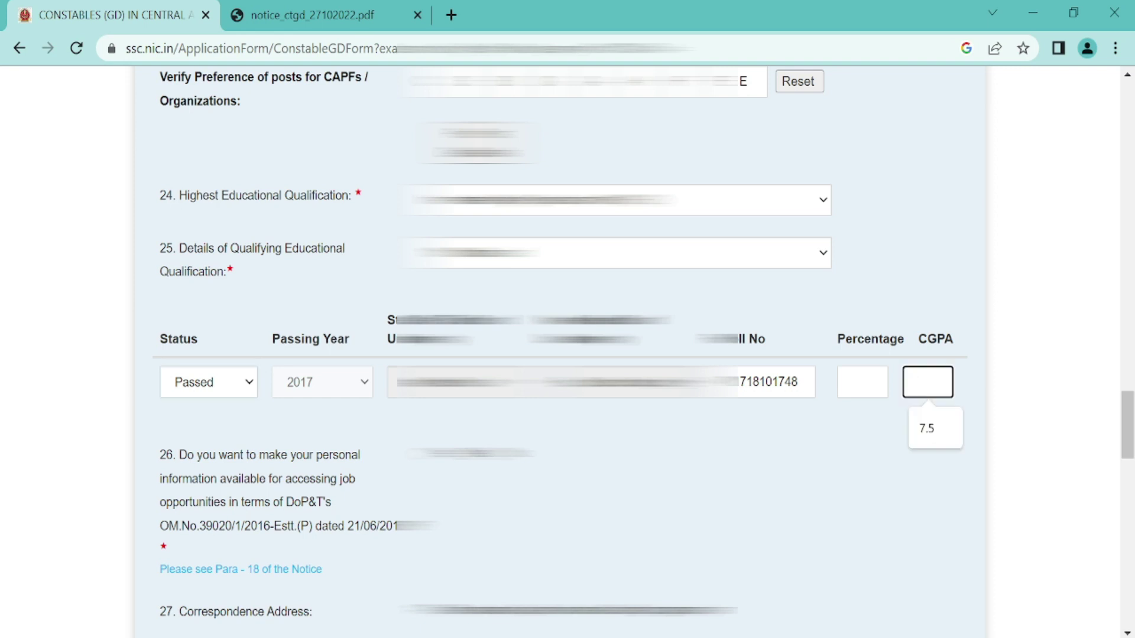
key(Escape)
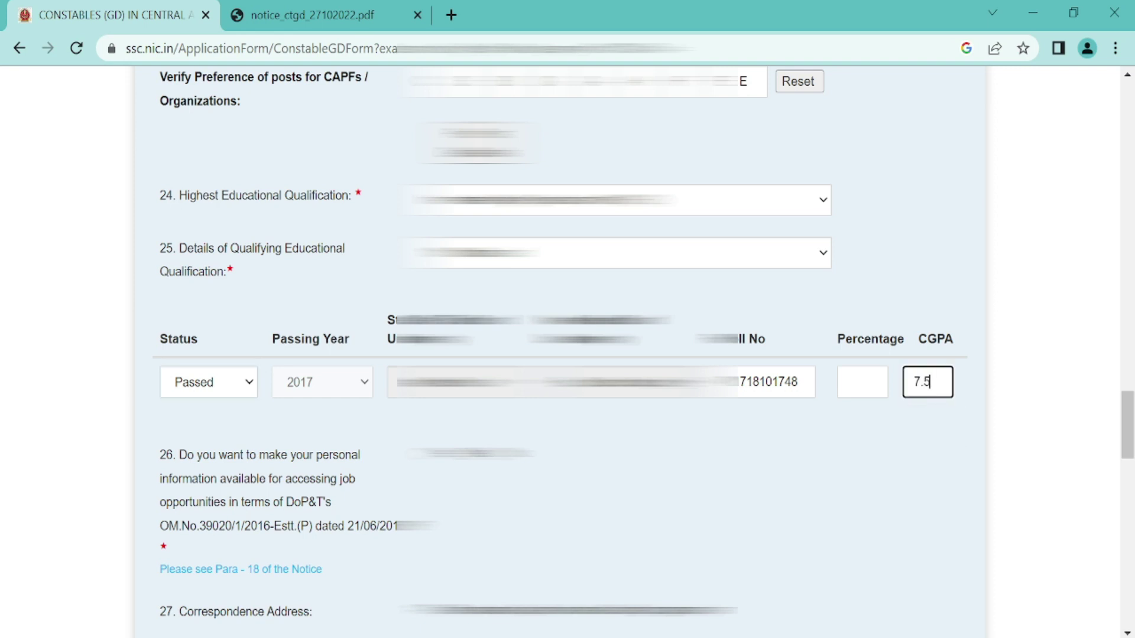
Upload the desktop image "photo" as the candidate's photograph and the image "sign" as the signature.
scroll(235, 490, down, 3)
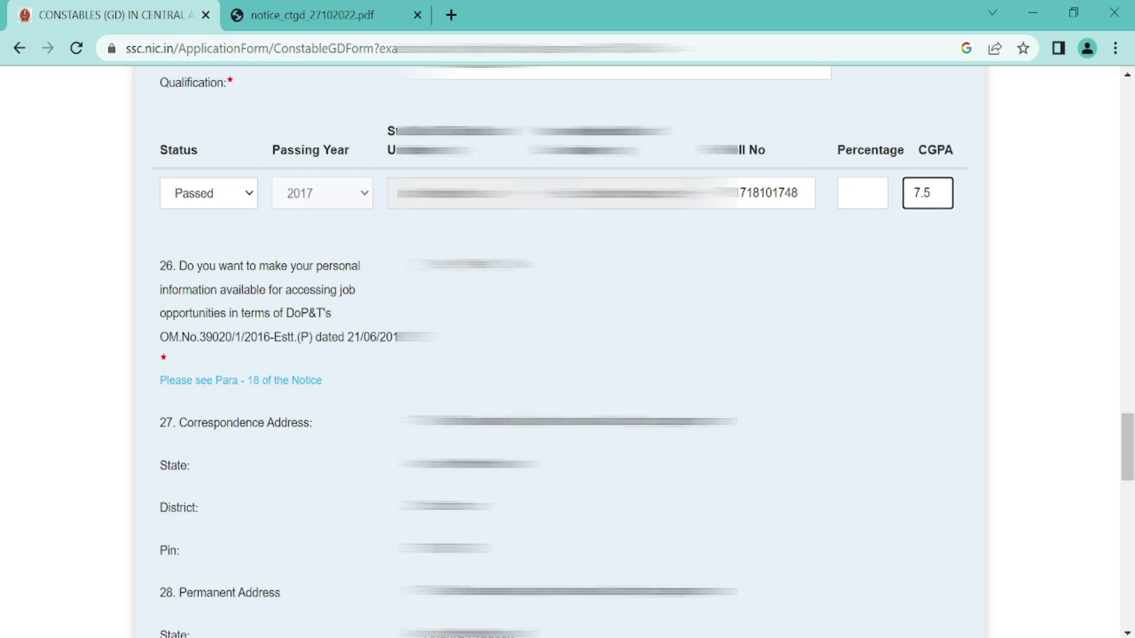
scroll(560, 355, down, 10)
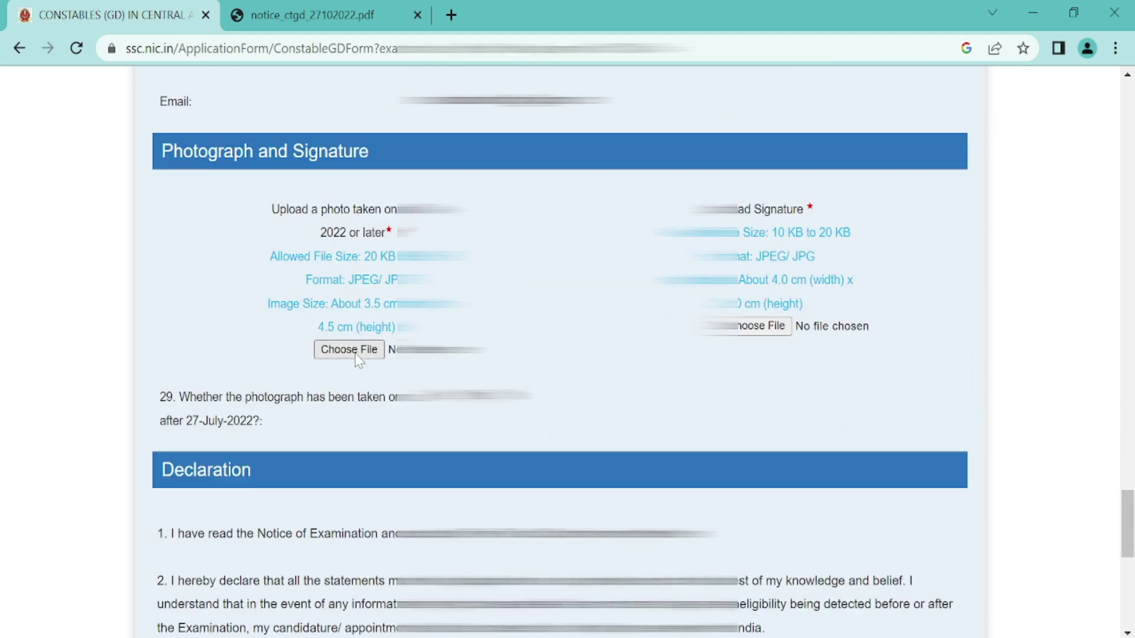
click(353, 350)
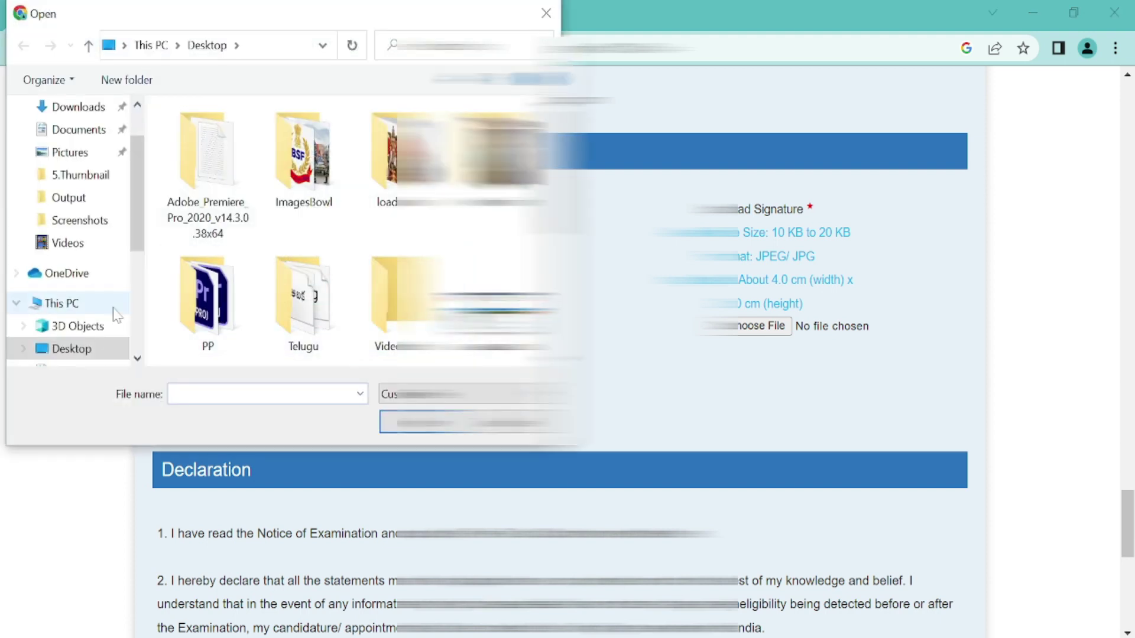
scroll(373, 289, down, 3)
double_click(213, 301)
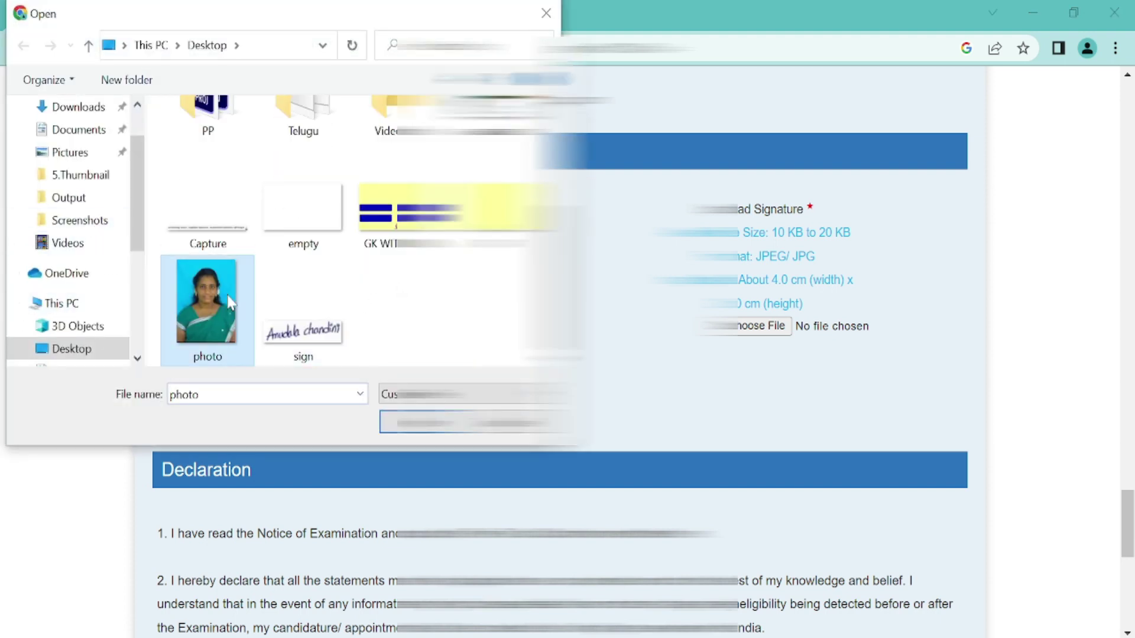
click(779, 328)
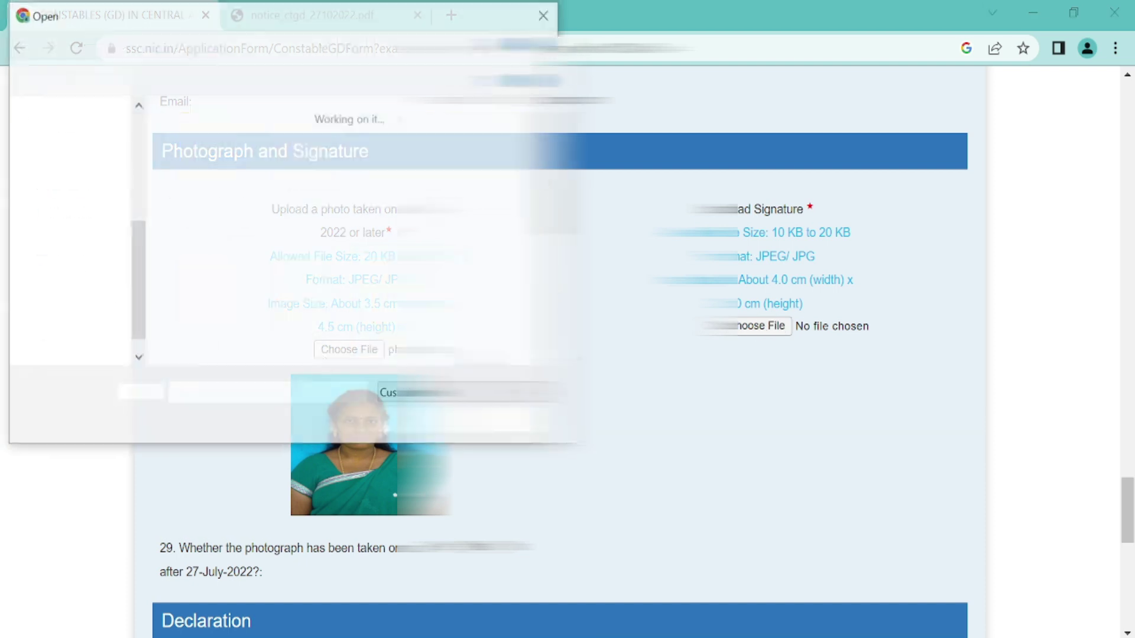
double_click(304, 331)
Agree to the statements in the Declaration section of the form.
scroll(319, 331, down, 5)
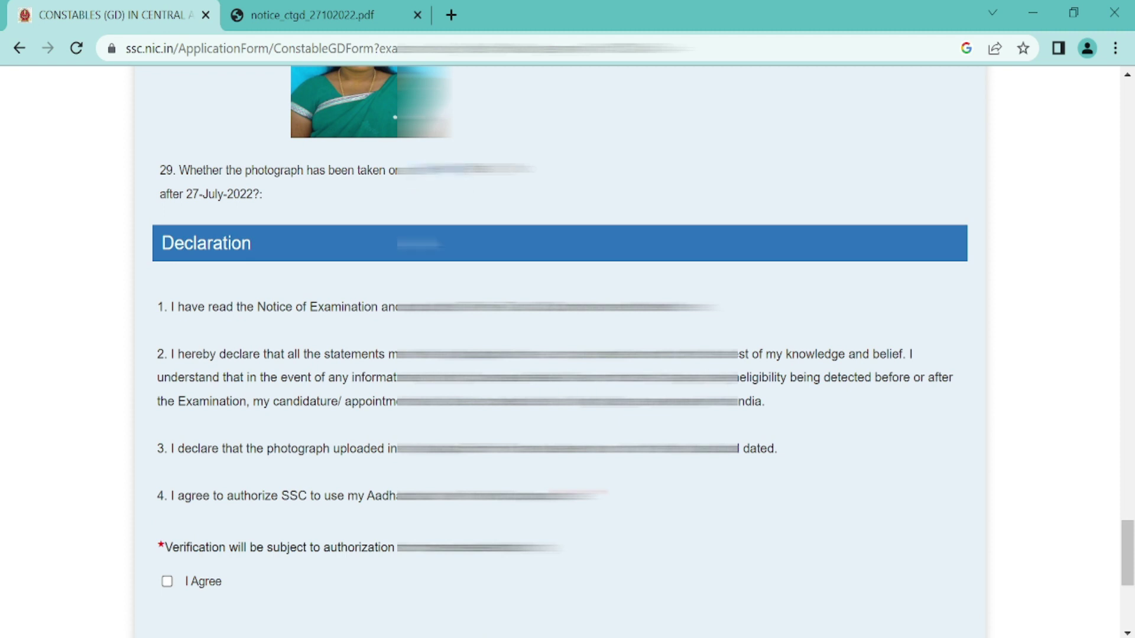
scroll(321, 240, down, 5)
click(167, 227)
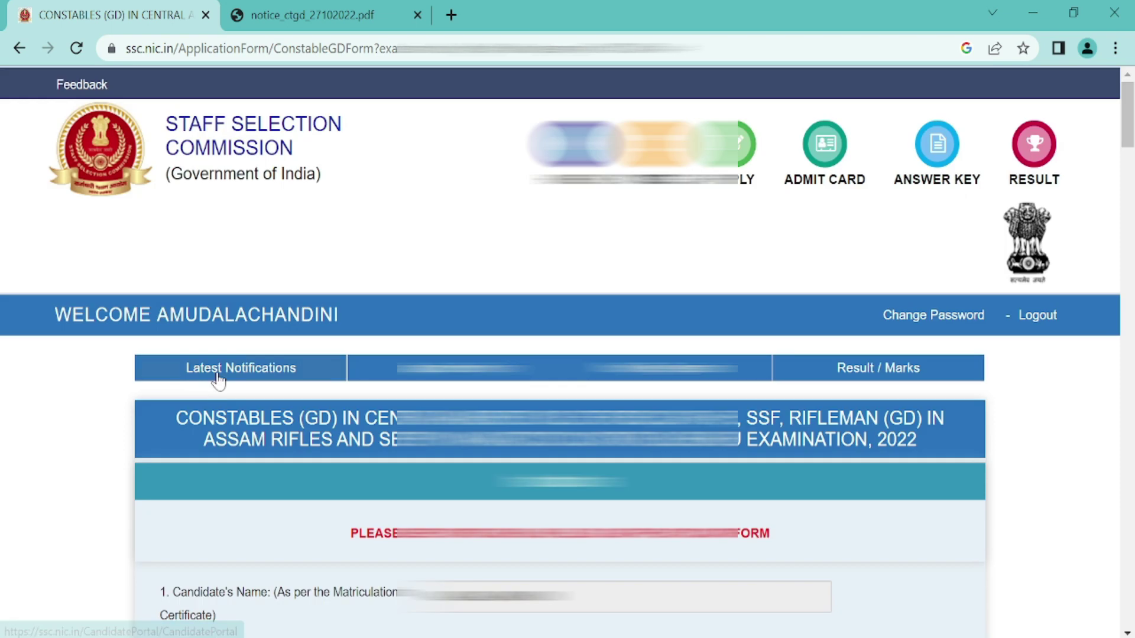
Enter the captcha text shown in the image at the end of the form.
scroll(215, 374, down, 15)
scroll(567, 355, down, 20)
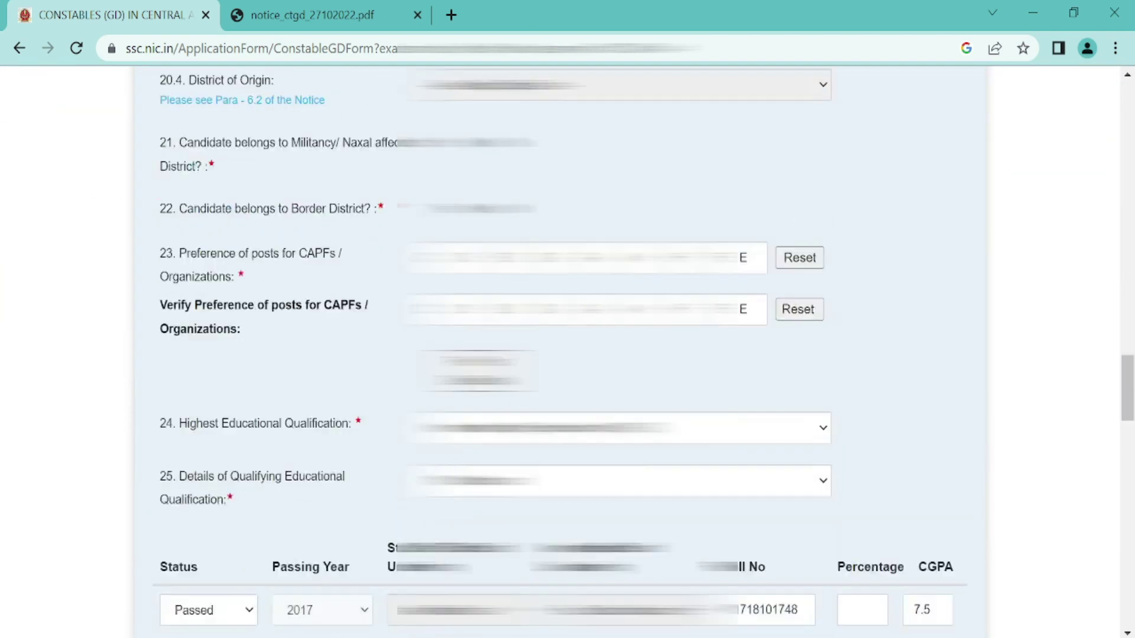
scroll(259, 597, down, 4)
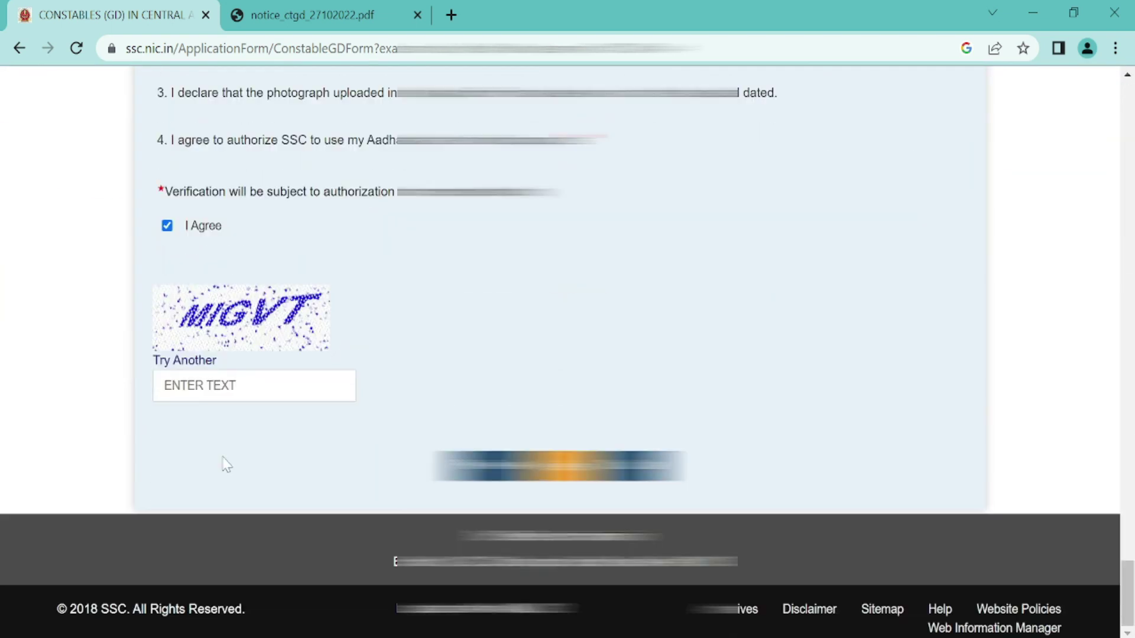
click(201, 385)
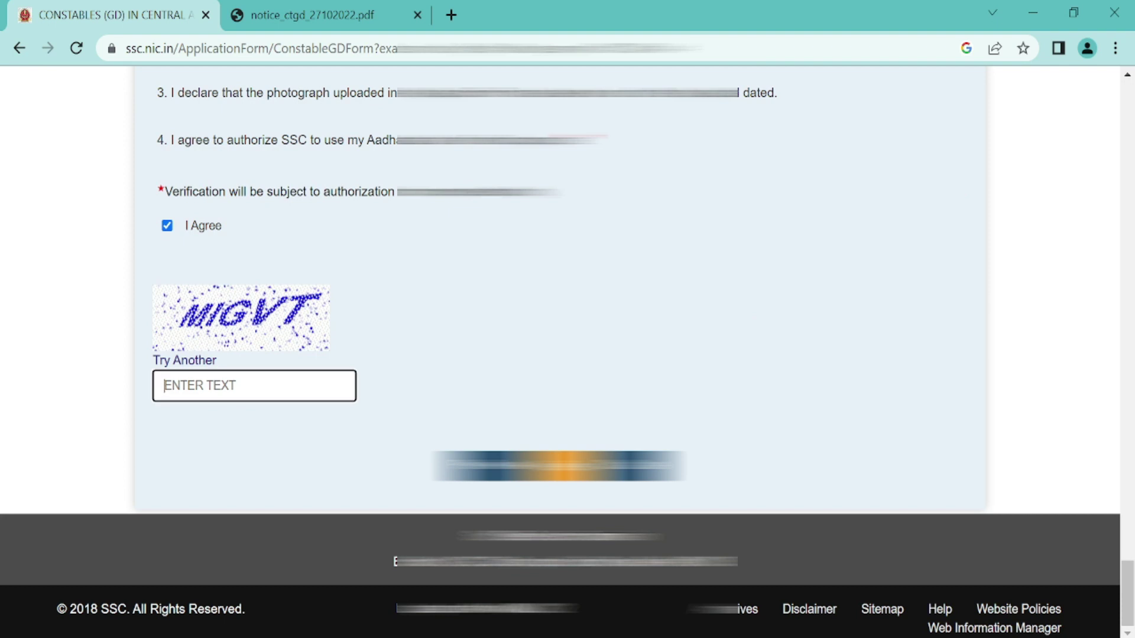
text(MIGVT)
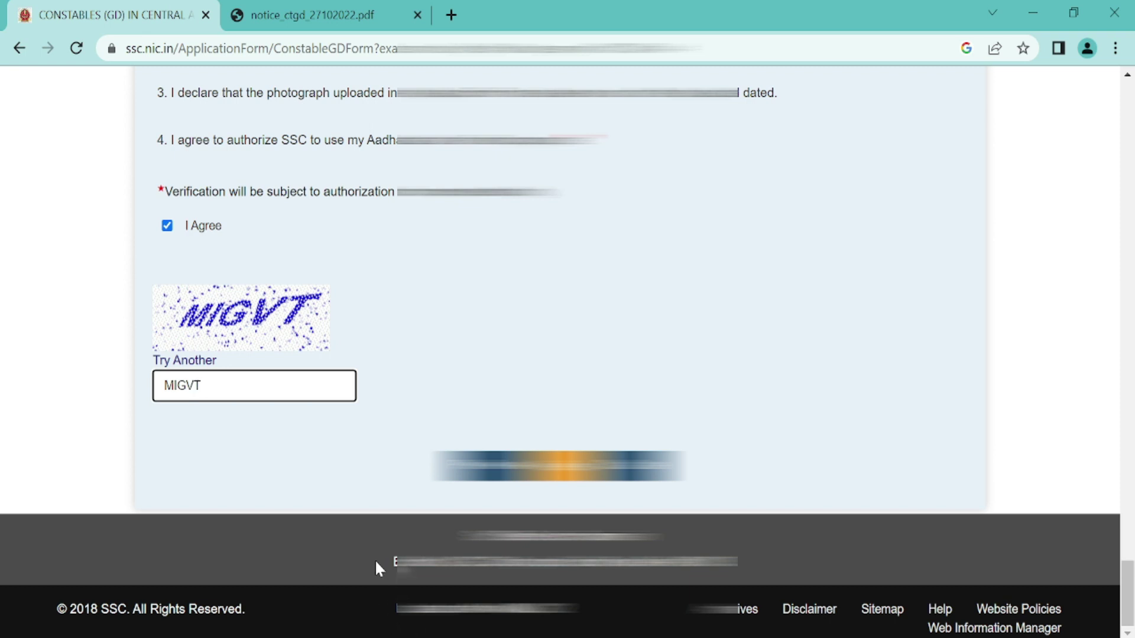
Review the filled-in application form from the candidate's personal details through the educational qualification to the declaration.
scroll(757, 74, up, 1)
scroll(781, 236, up, 20)
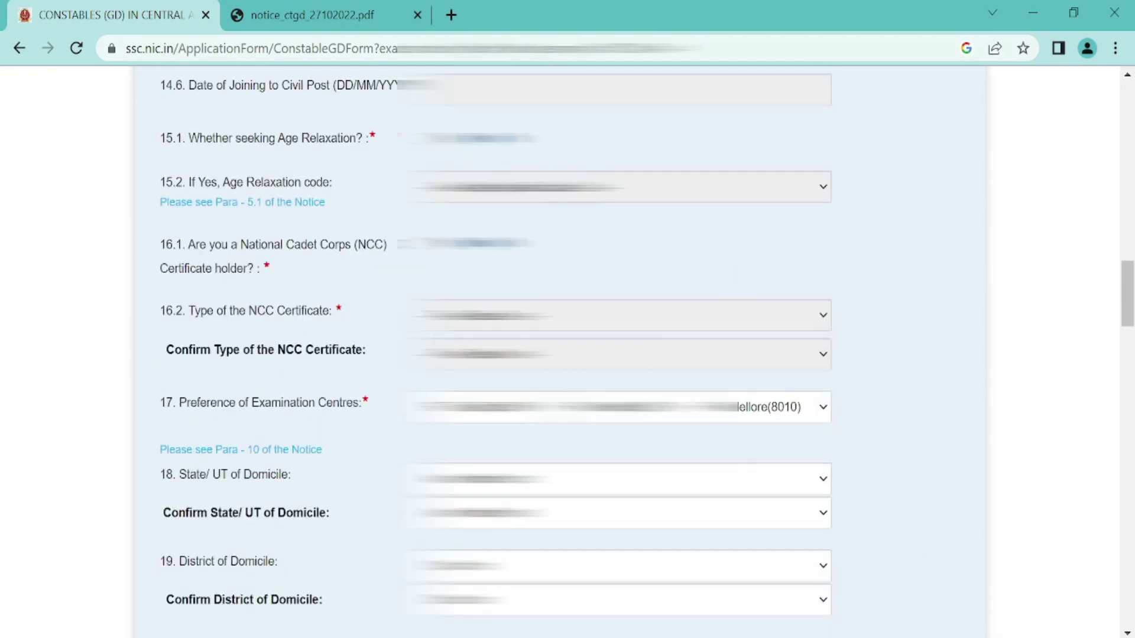
scroll(568, 348, up, 6)
scroll(567, 348, up, 20)
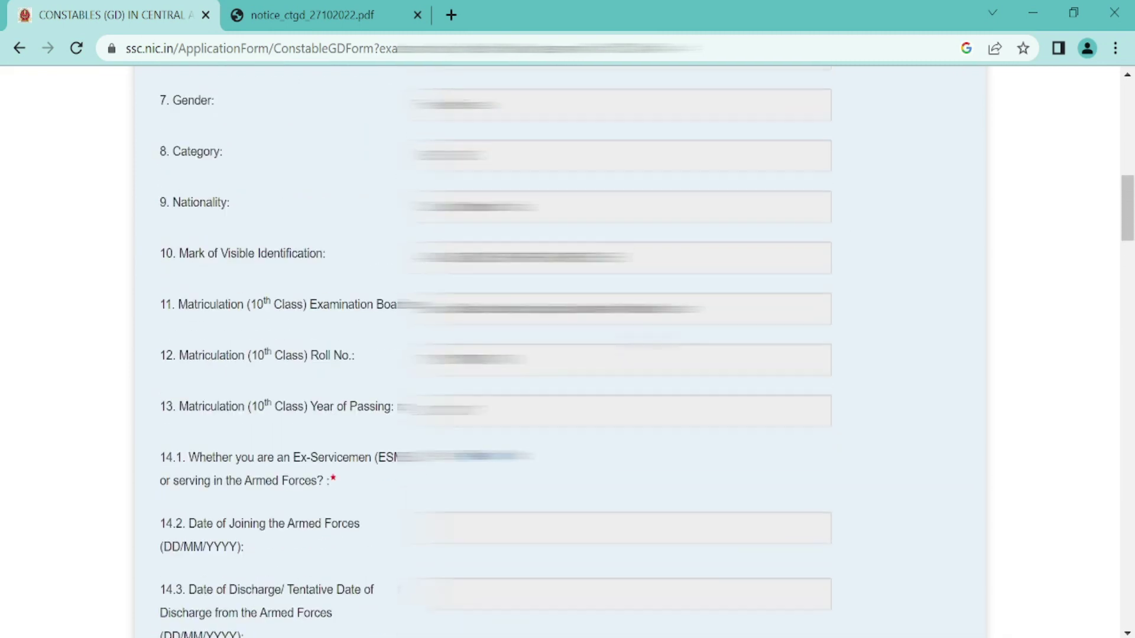
scroll(567, 349, down, 15)
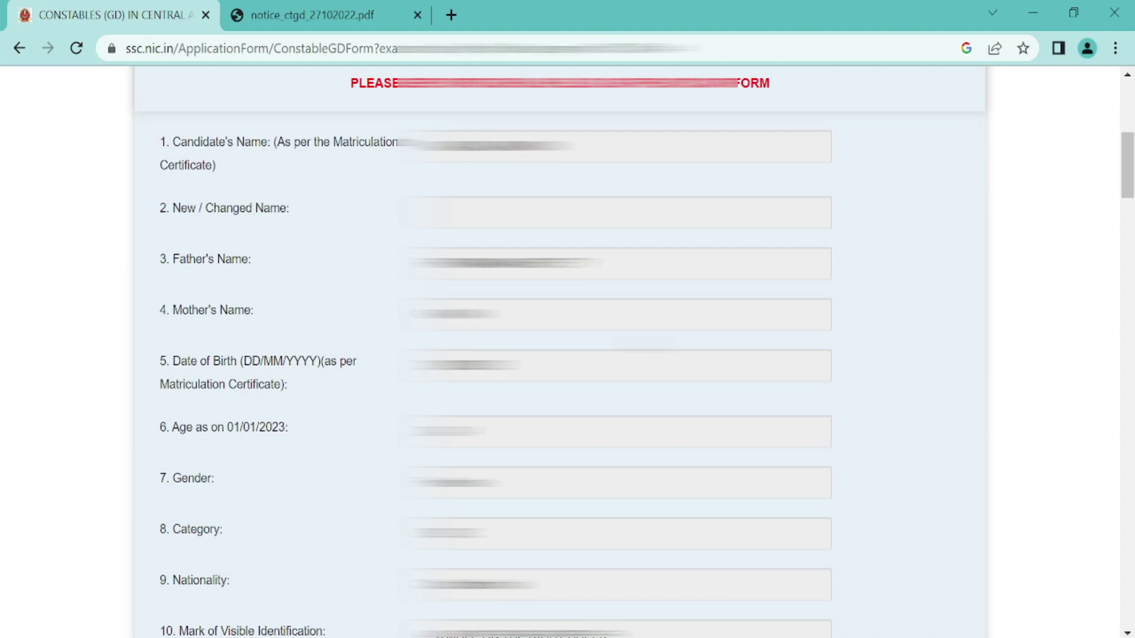
scroll(568, 348, down, 5)
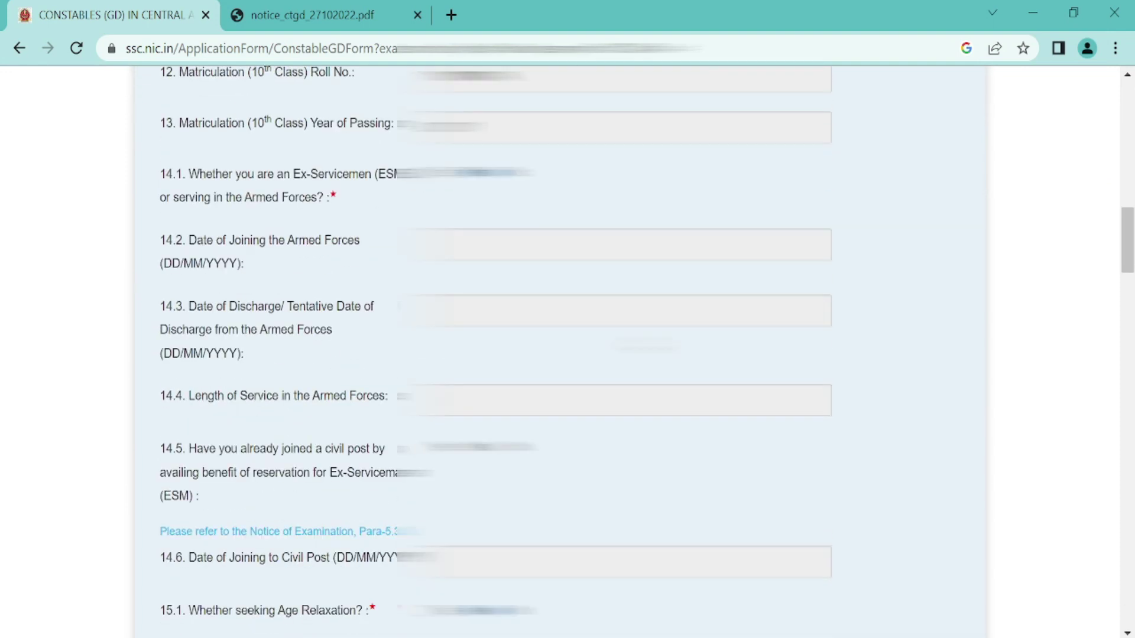
scroll(567, 348, down, 9)
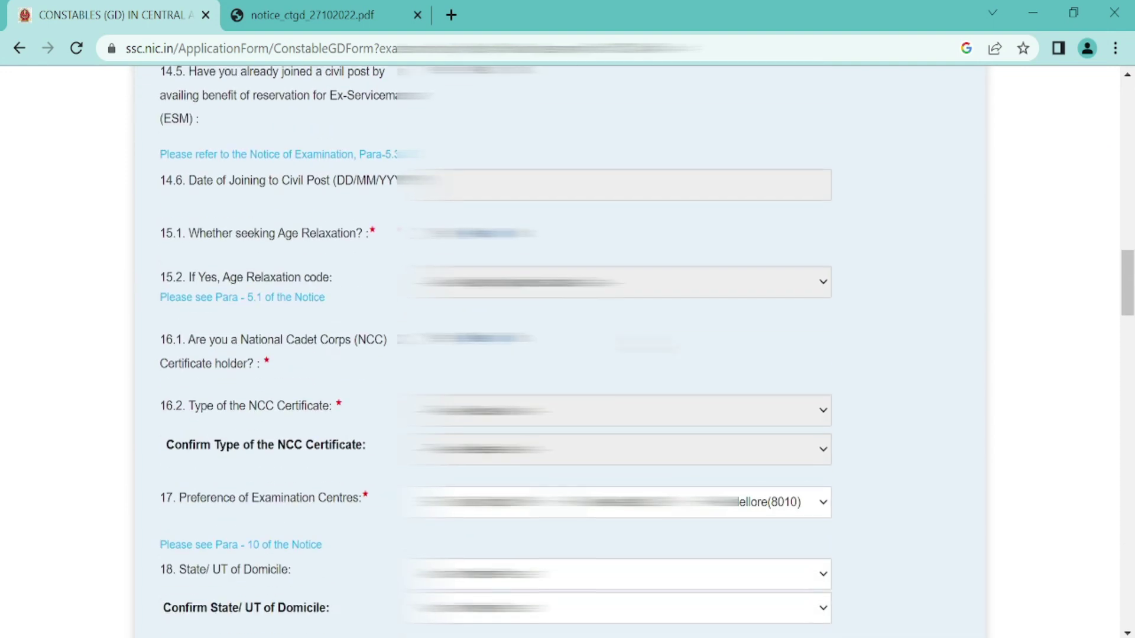
scroll(568, 349, down, 8)
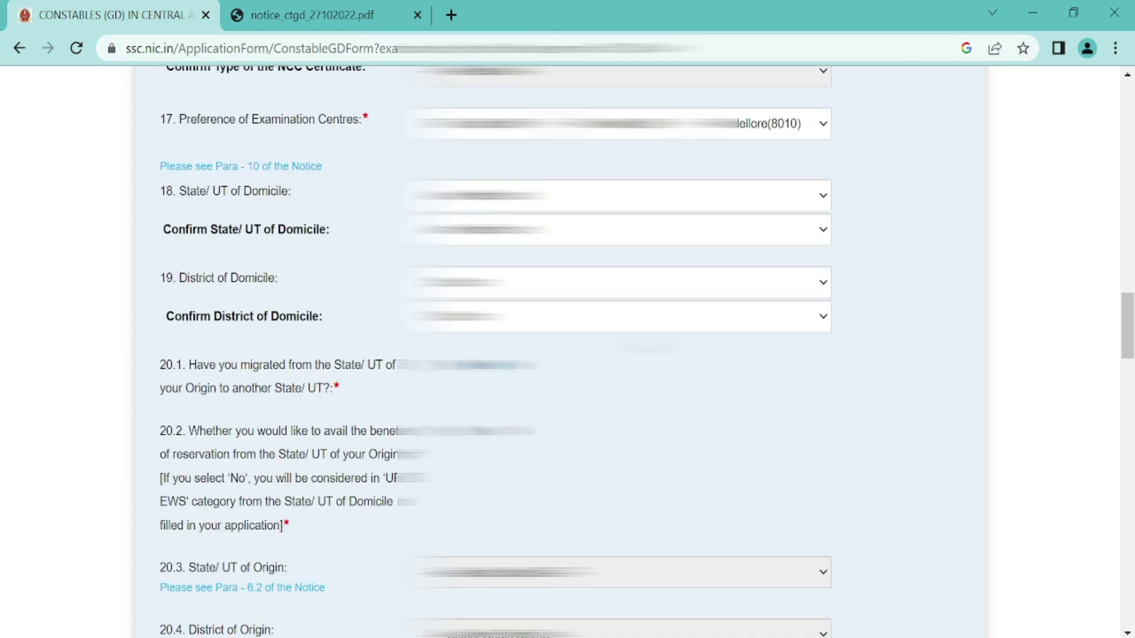
scroll(567, 349, down, 20)
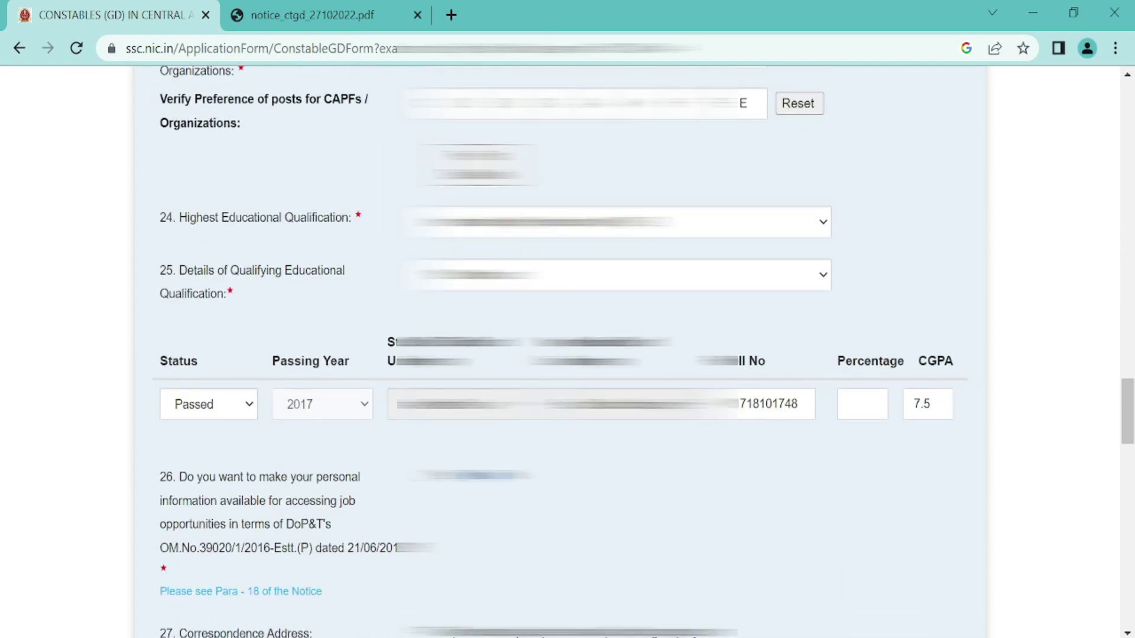
scroll(567, 348, down, 6)
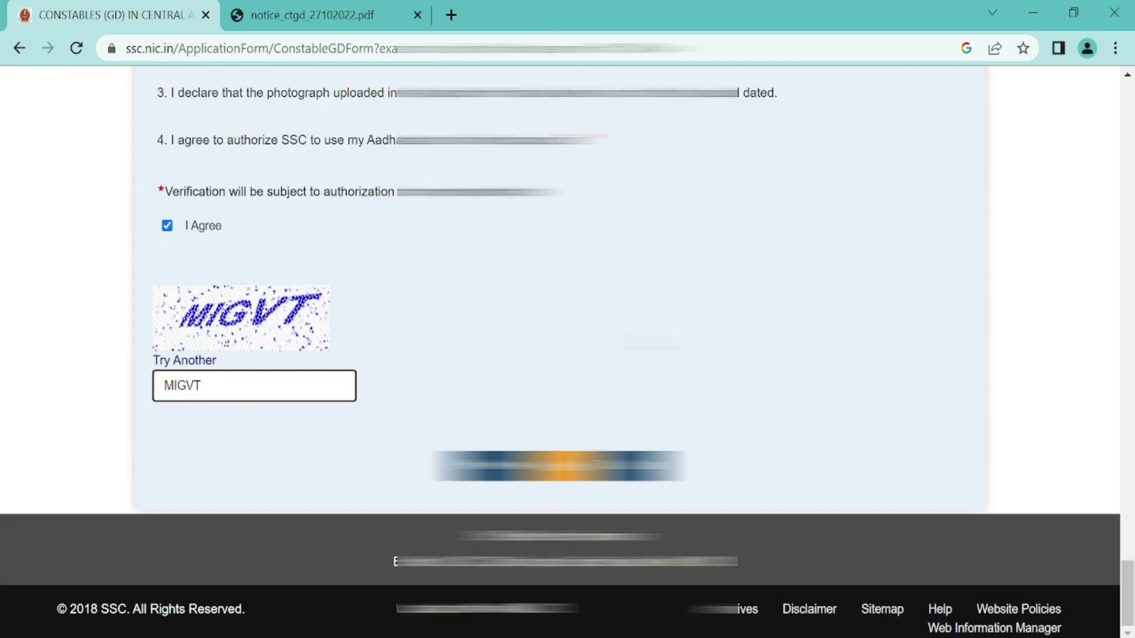
Open the application form preview and check all its entries through to the photograph and signature.
click(559, 467)
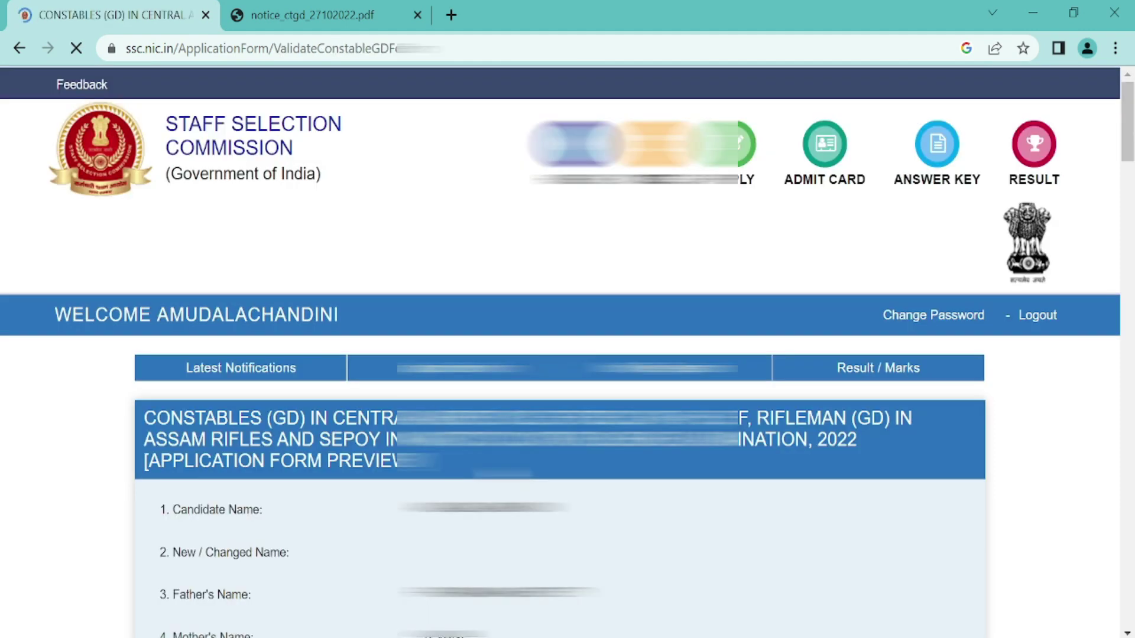
scroll(345, 310, down, 2)
scroll(346, 310, down, 5)
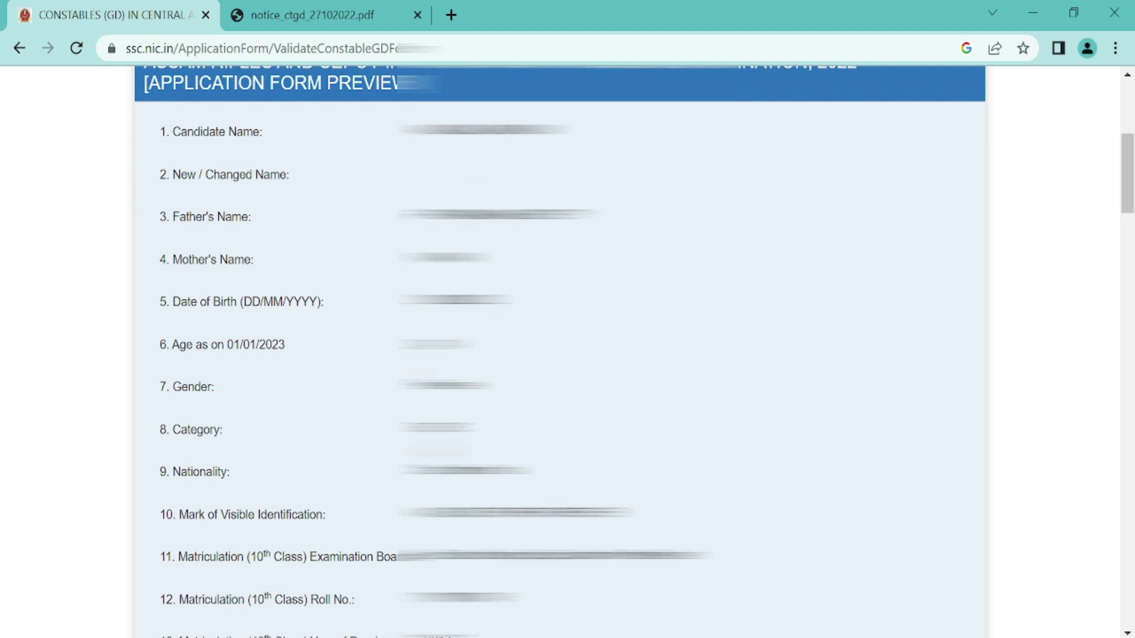
scroll(559, 354, down, 3)
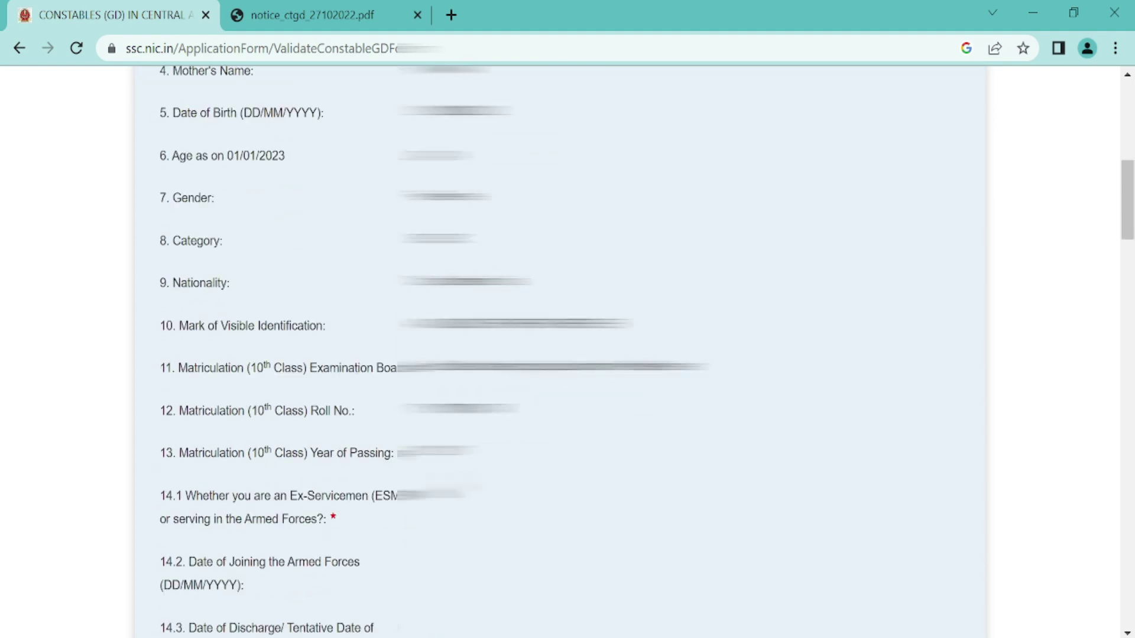
scroll(560, 352, down, 8)
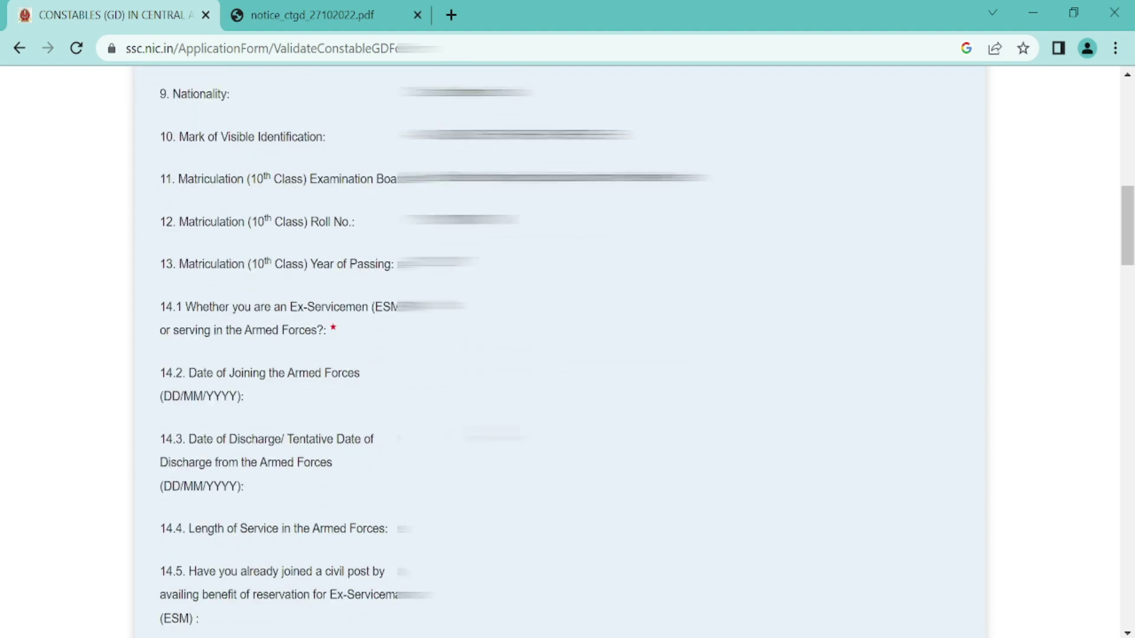
scroll(559, 352, down, 10)
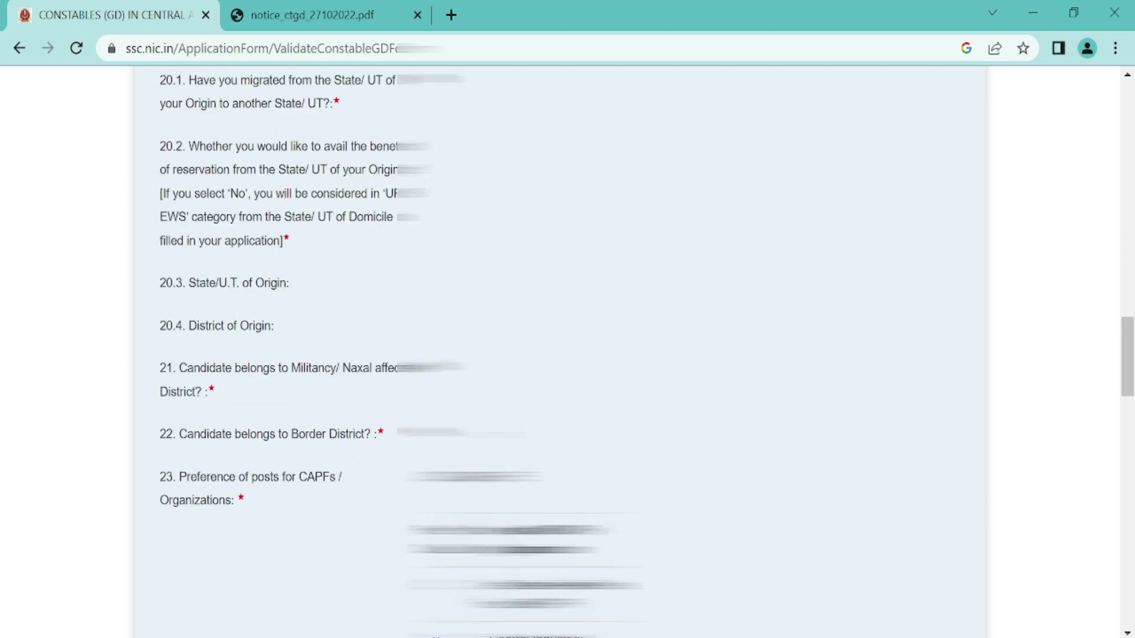
scroll(559, 351, down, 5)
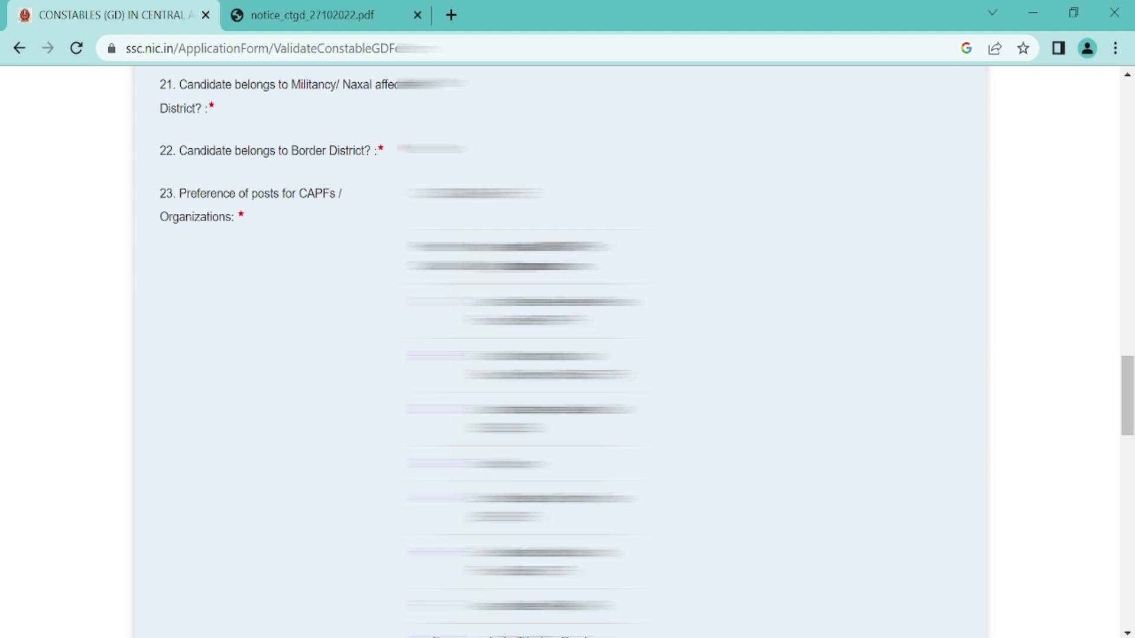
scroll(559, 351, down, 6)
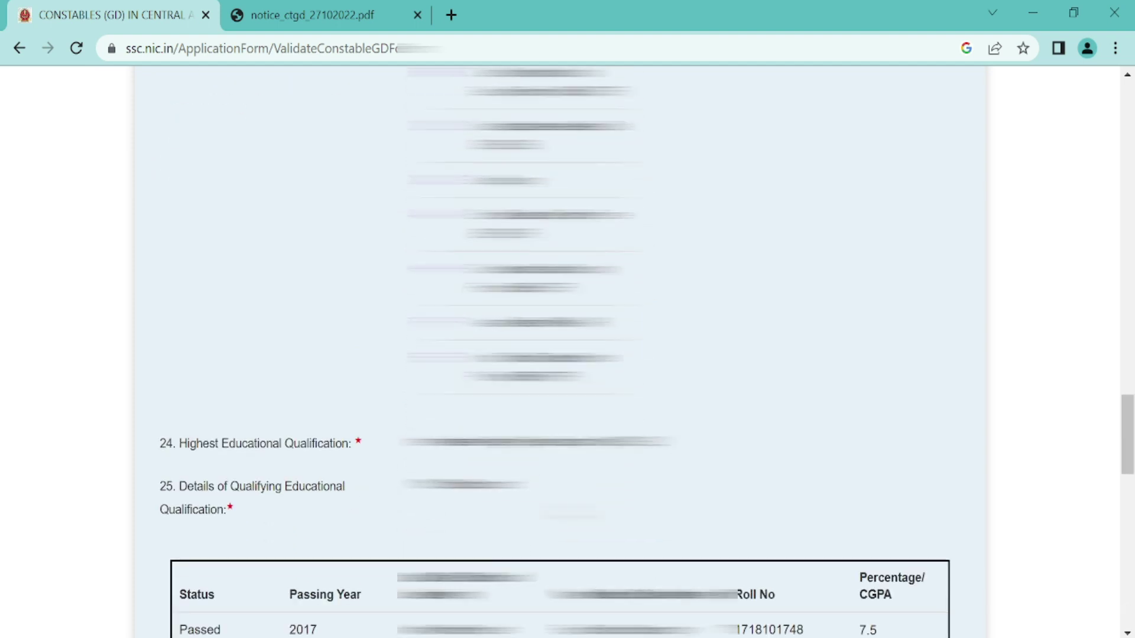
scroll(559, 352, down, 12)
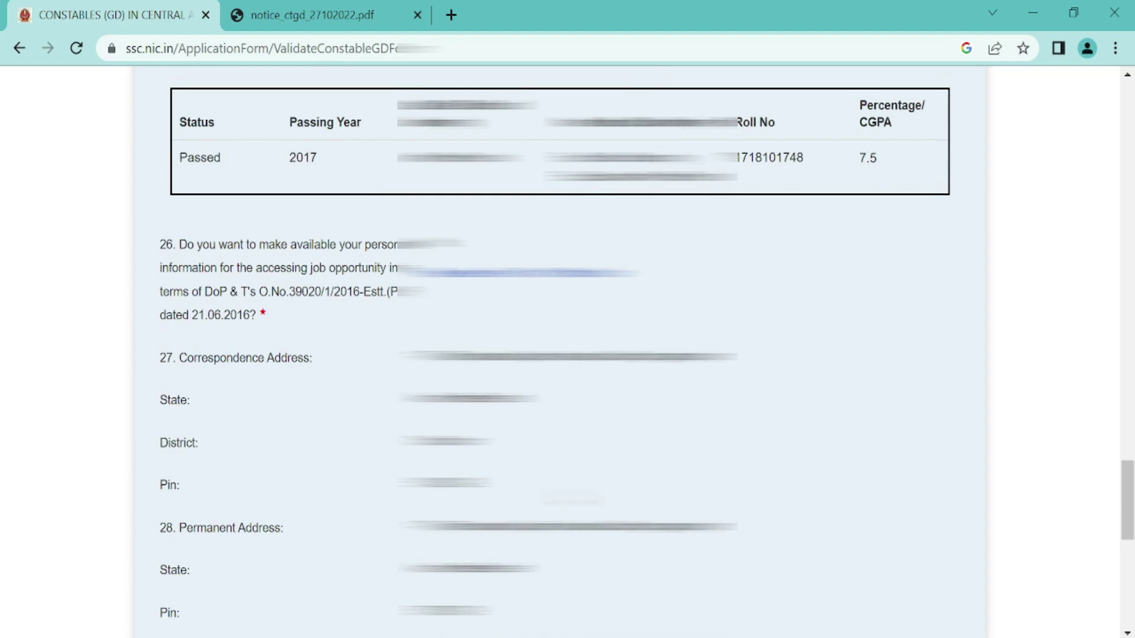
scroll(559, 352, down, 6)
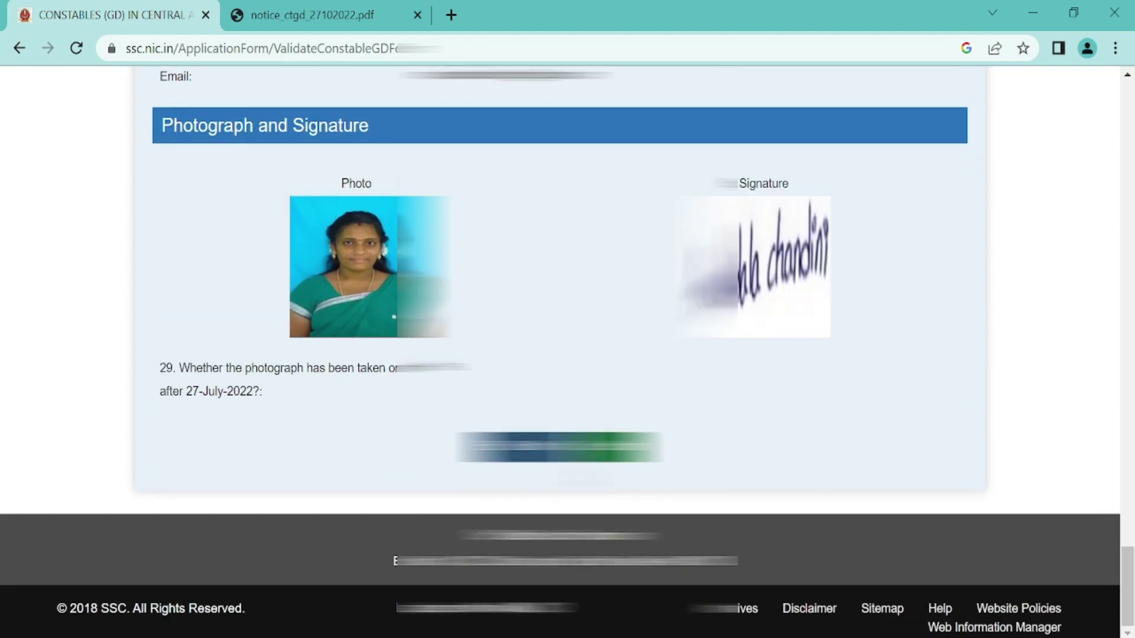
Submit the previewed application form and confirm the final submission.
click(560, 447)
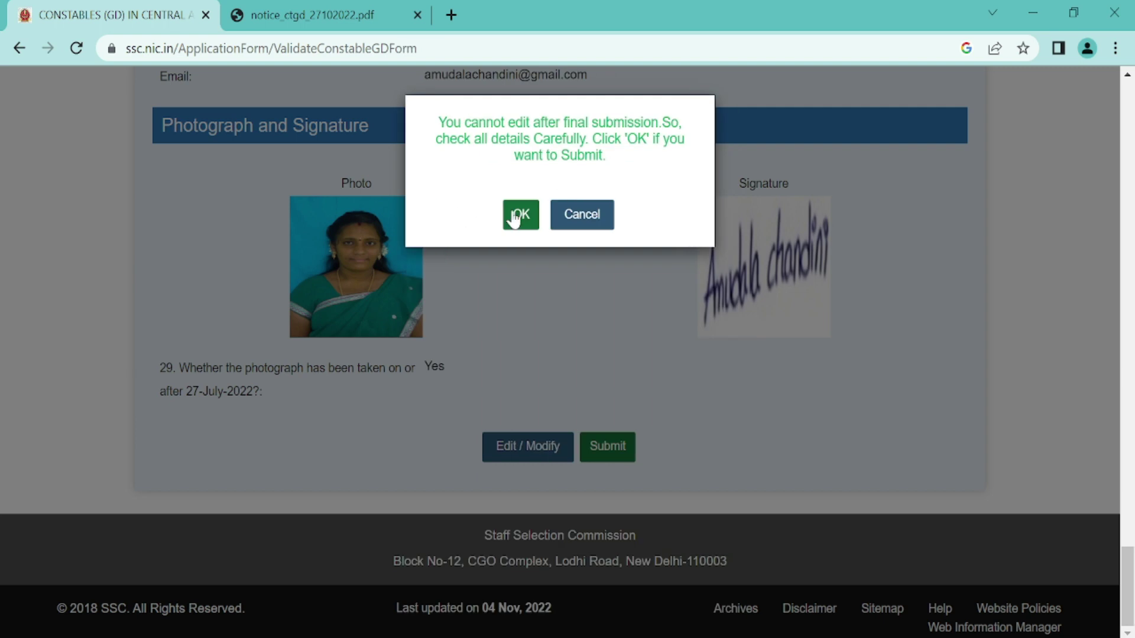
click(514, 215)
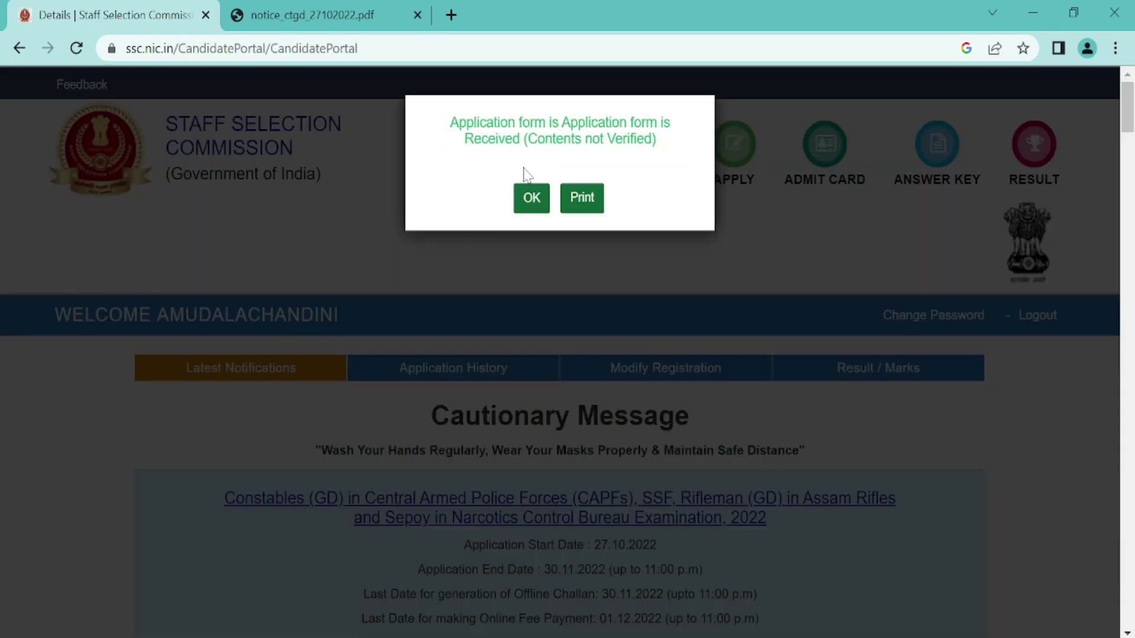
Open the printable copy of the submitted application and look through all its pages.
click(582, 199)
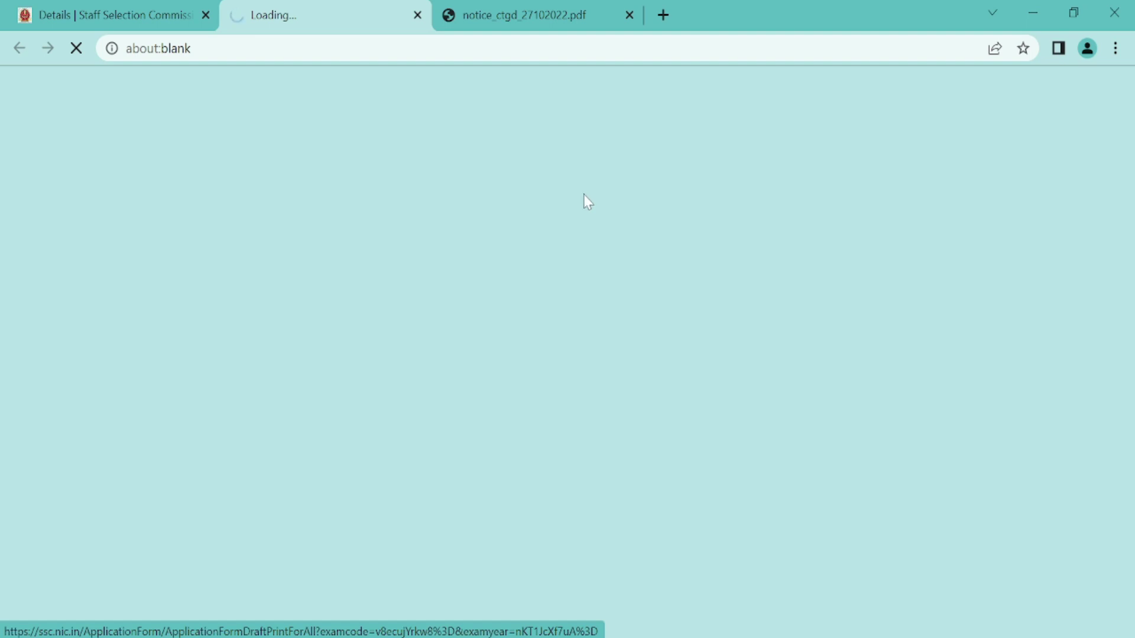
scroll(705, 391, down, 20)
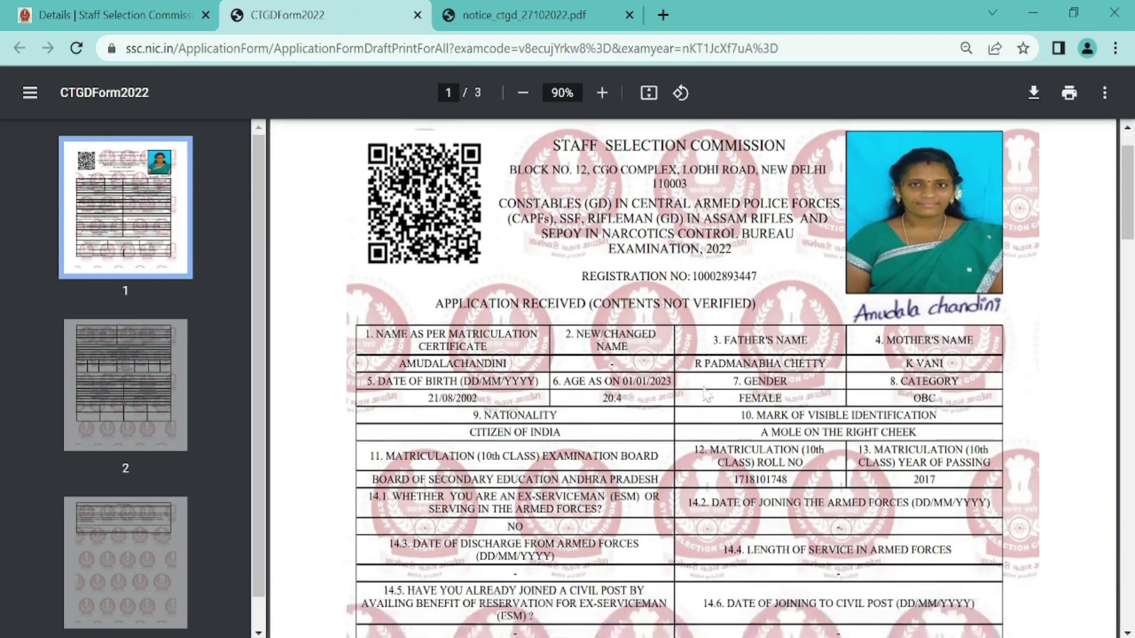
scroll(704, 391, down, 10)
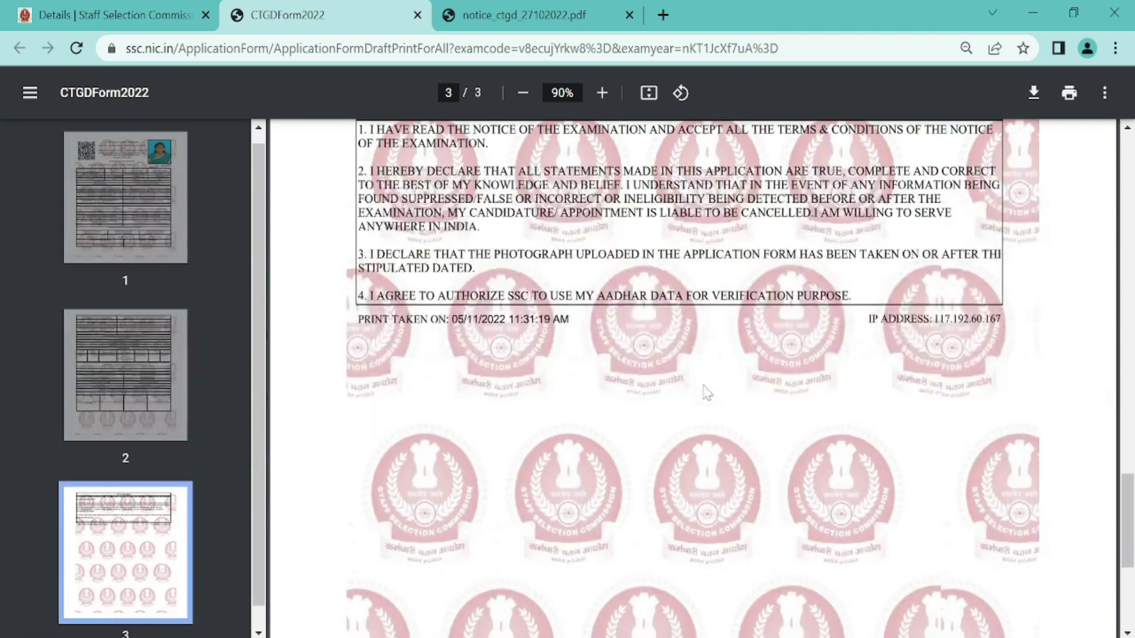
scroll(704, 392, up, 12)
scroll(708, 377, up, 20)
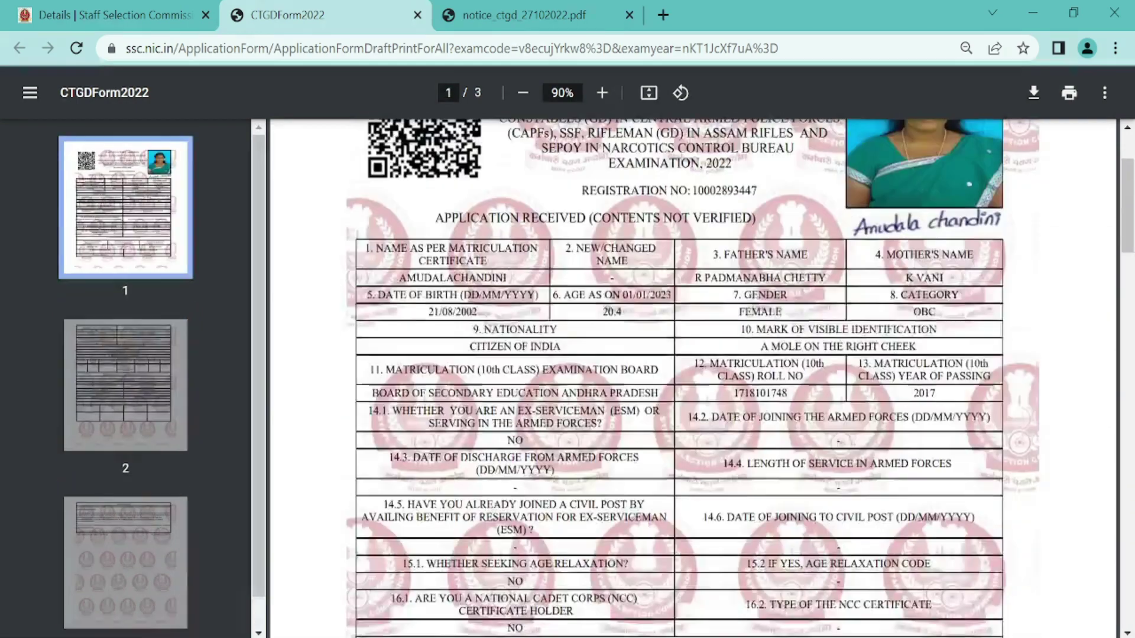
scroll(708, 377, down, 6)
scroll(708, 377, up, 6)
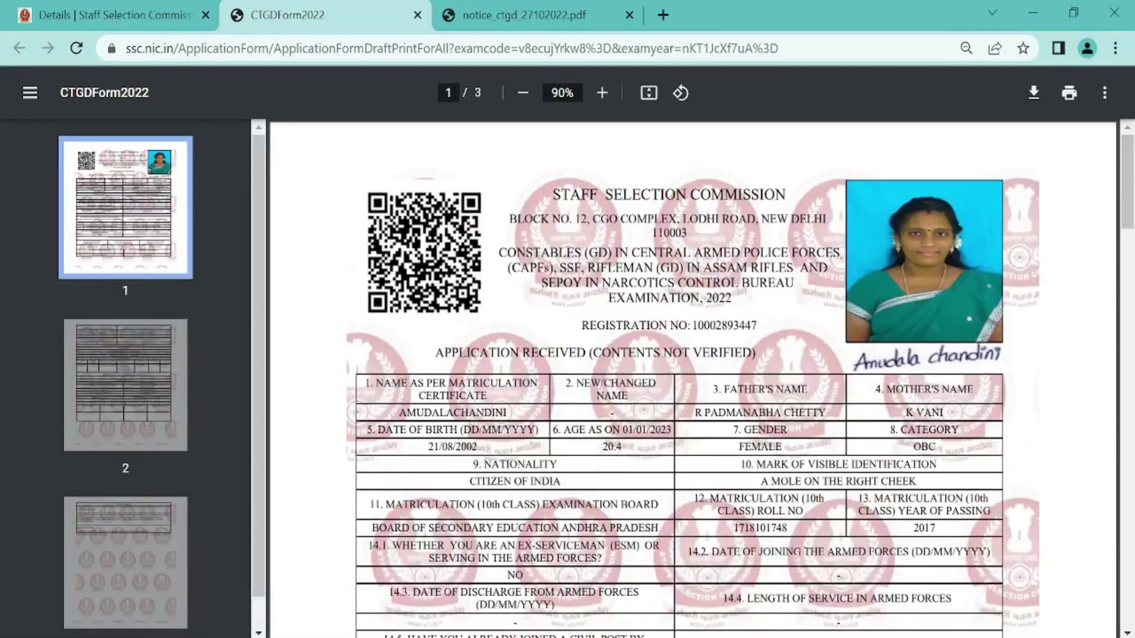
Return to the candidate portal, dismiss the submission message and try to download the offline challan for the Constables (GD) Examination, 2022.
click(55, 11)
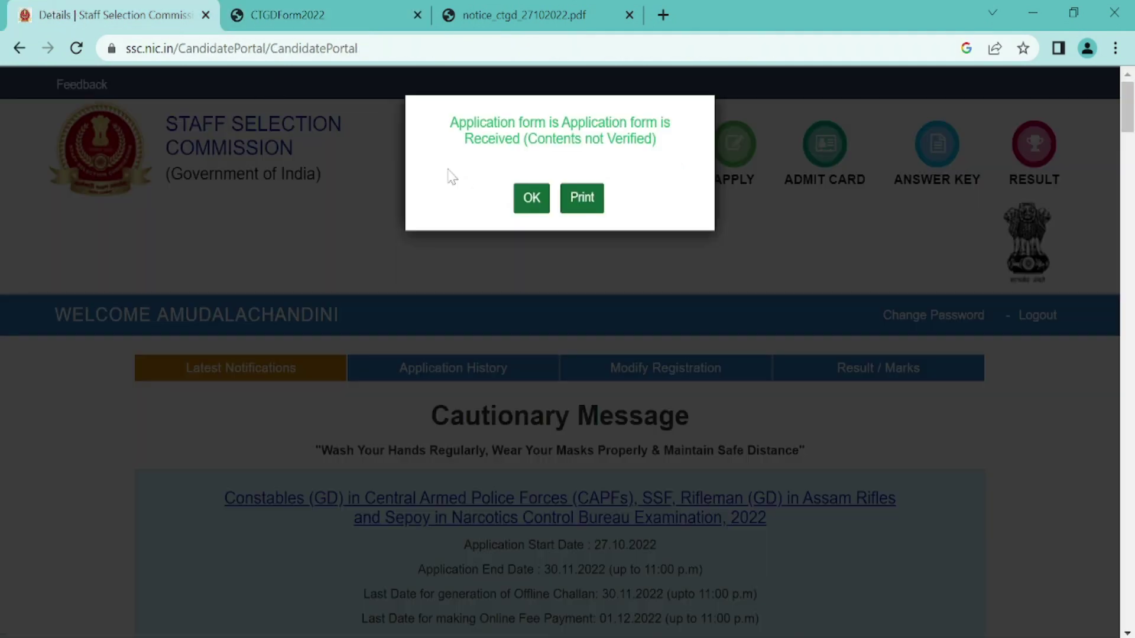
click(529, 198)
scroll(632, 362, down, 3)
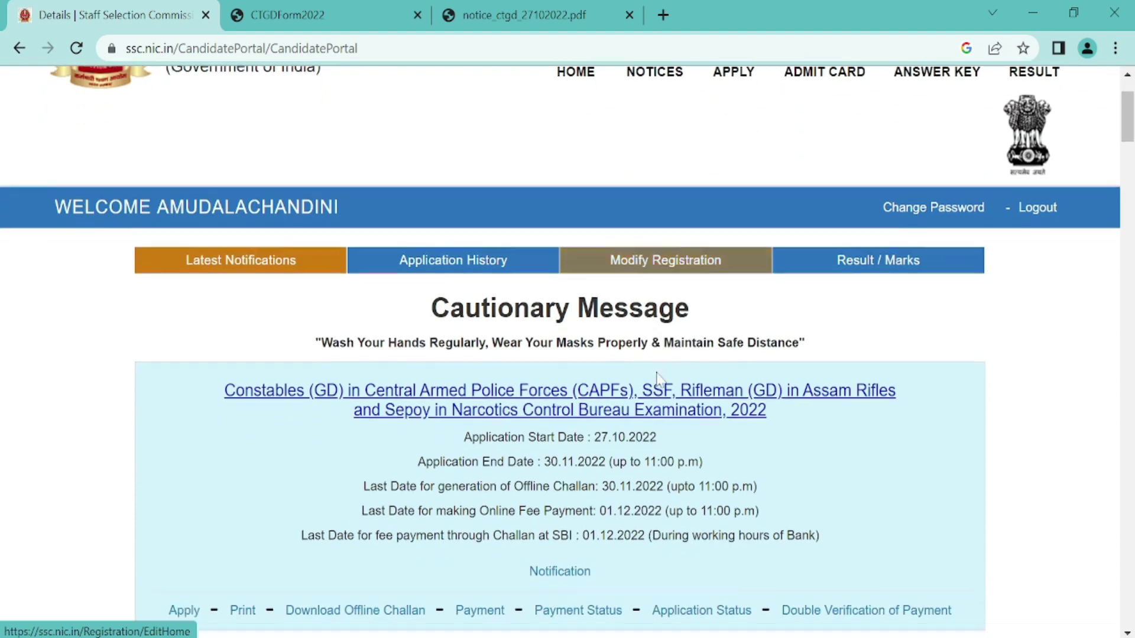
click(317, 535)
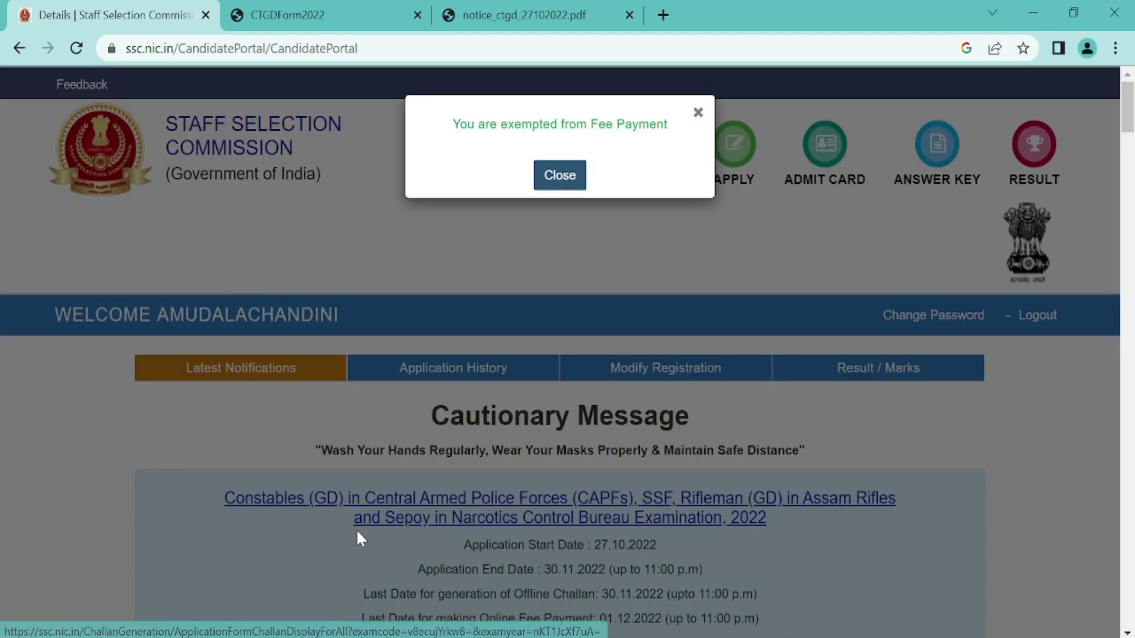
click(562, 184)
Open the application status of the Constables (GD) Examination, 2022 and examine the status table.
scroll(480, 470, down, 5)
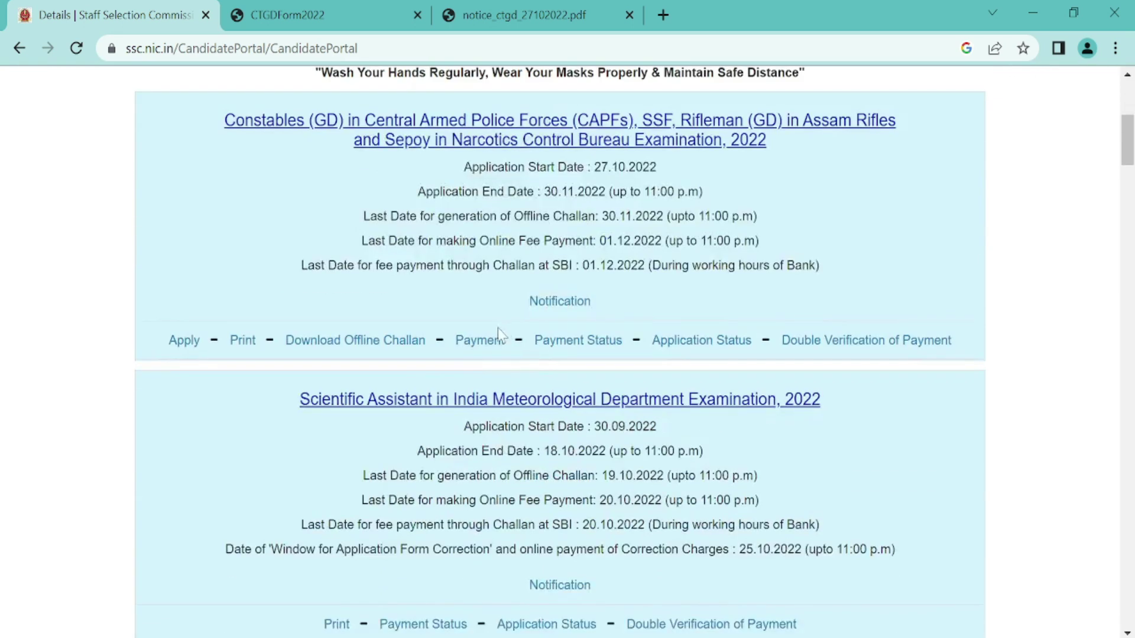
click(711, 342)
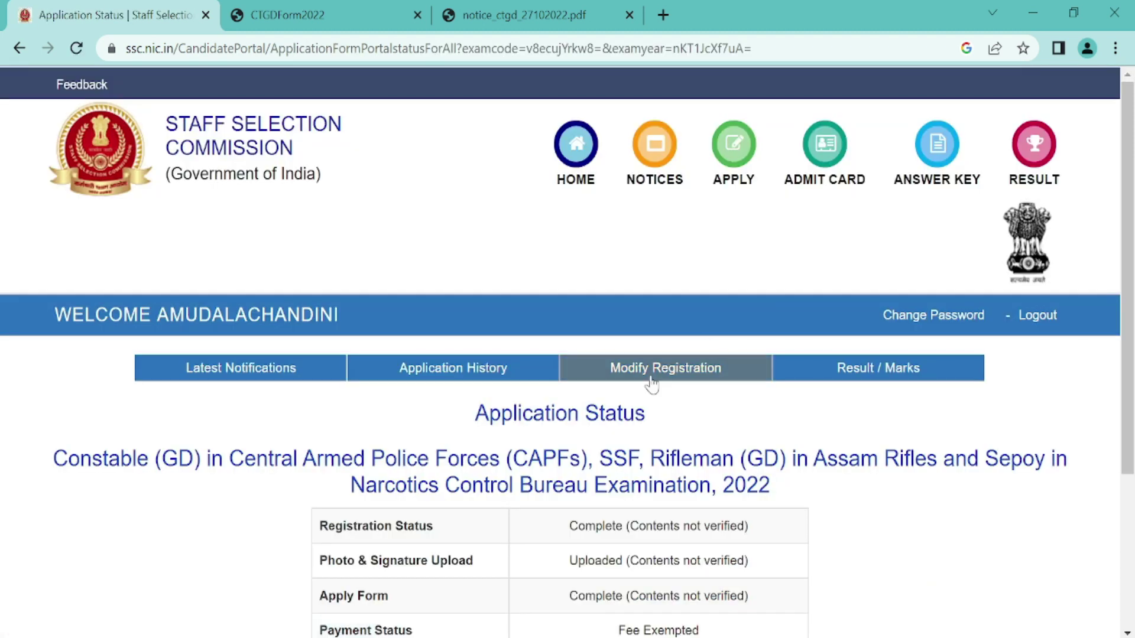
scroll(652, 384, down, 4)
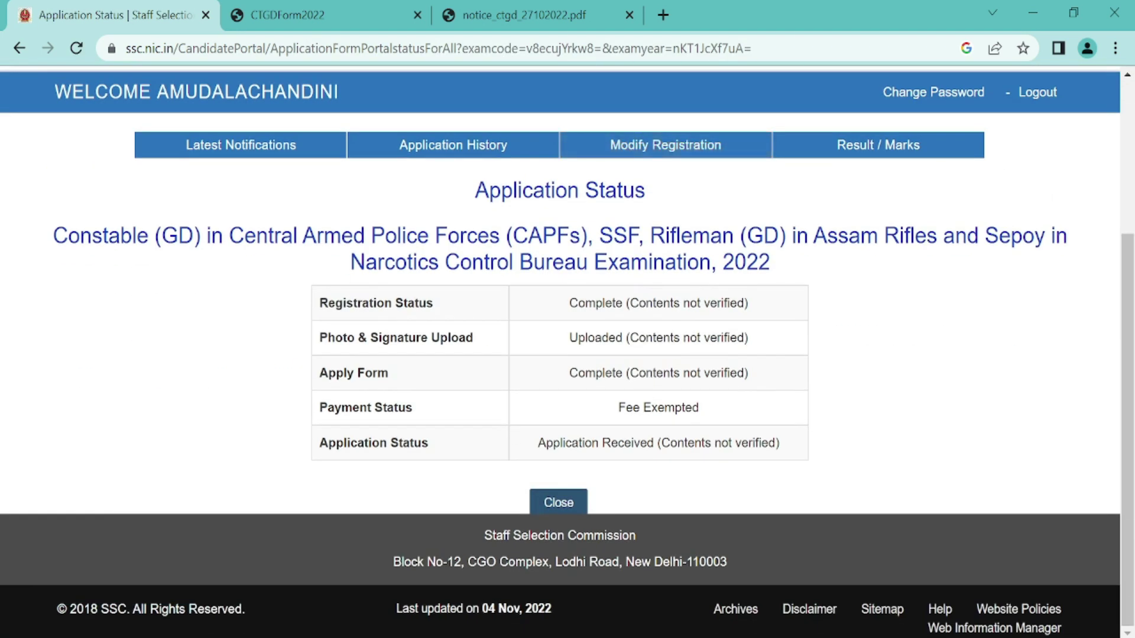